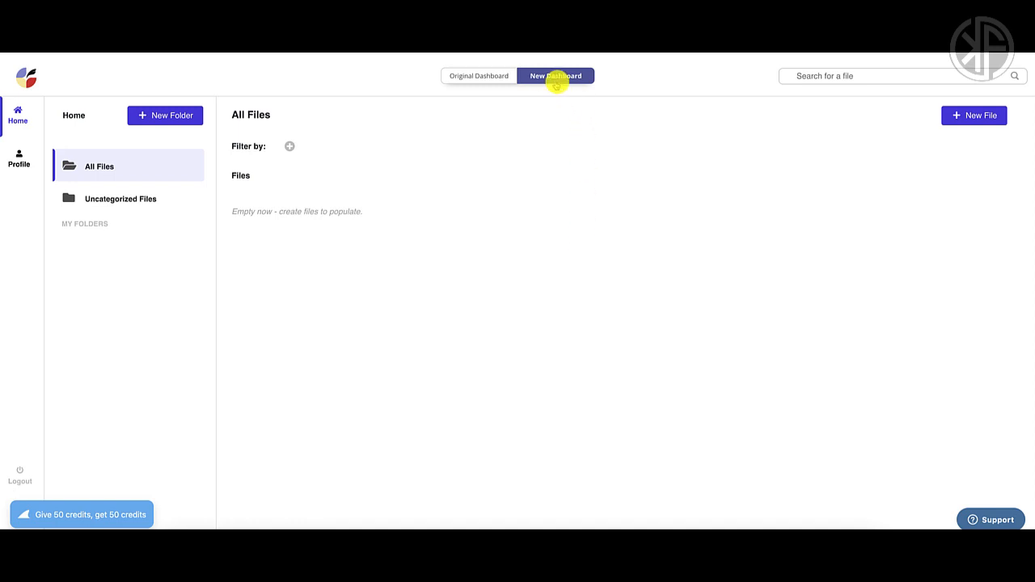
View the original dashboard with its content templates and return to the new dashboard
left_click(474, 79)
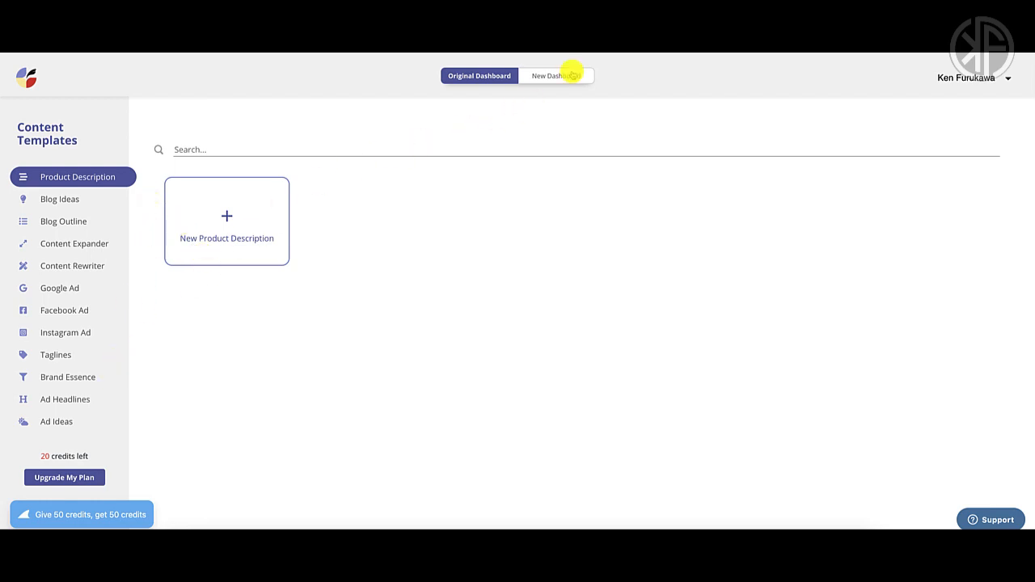
left_click(571, 75)
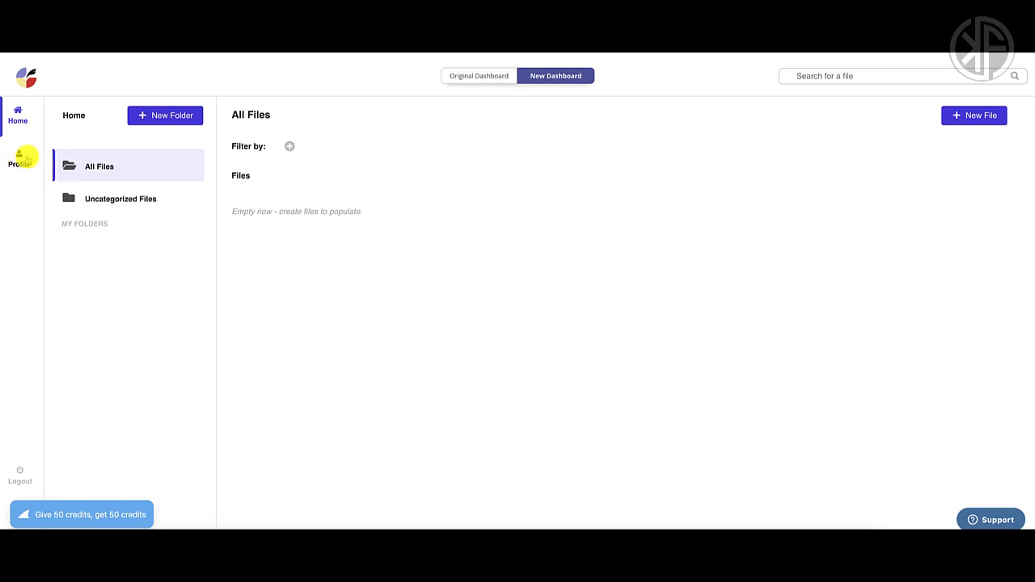
Keep the option to prefill inputs by default enabled in the profile's company information and update the profile
left_click(19, 158)
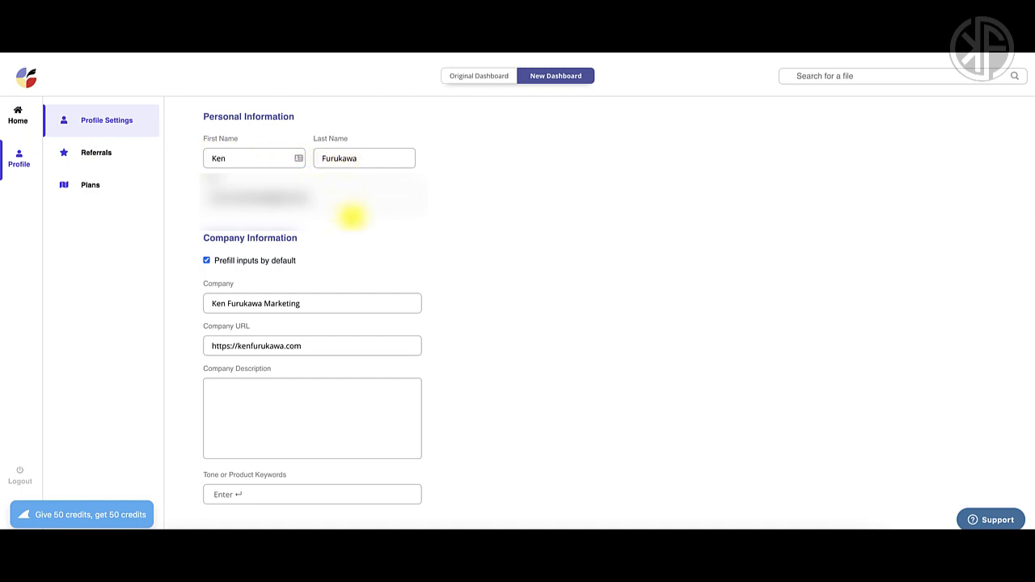
scroll(441, 304, "down", 1)
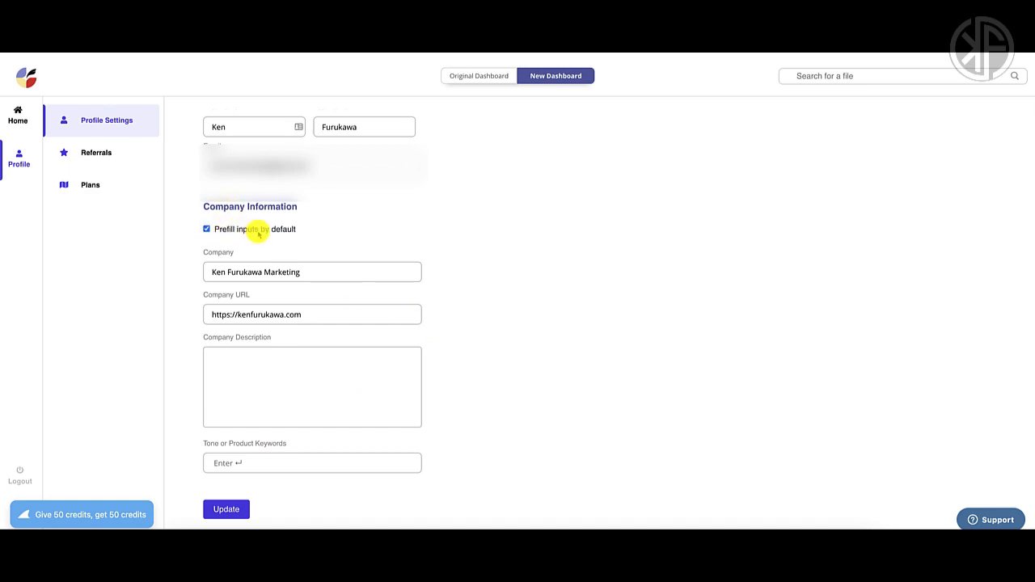
left_click(207, 230)
left_click(206, 230)
left_click(206, 230)
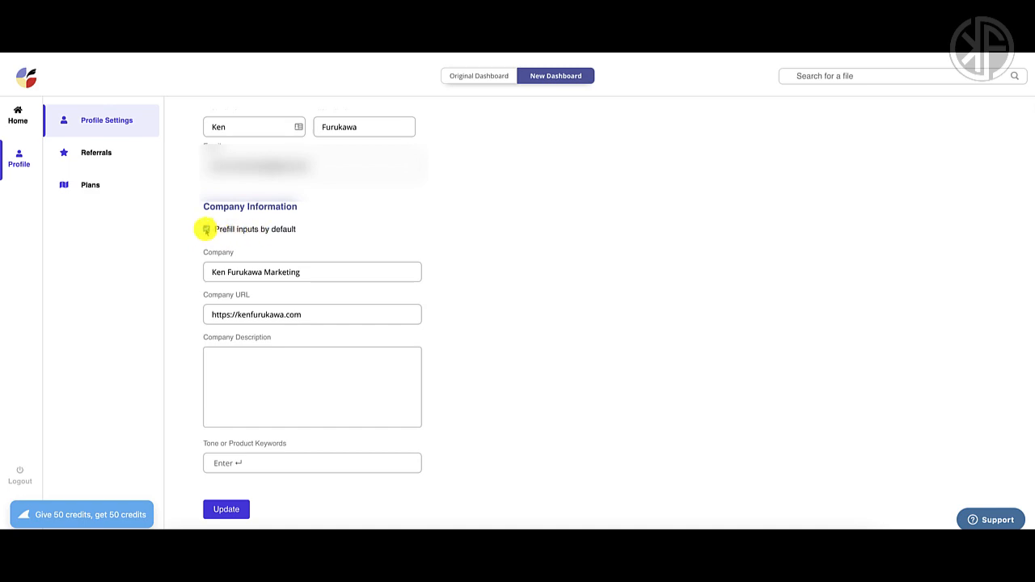
left_click(206, 230)
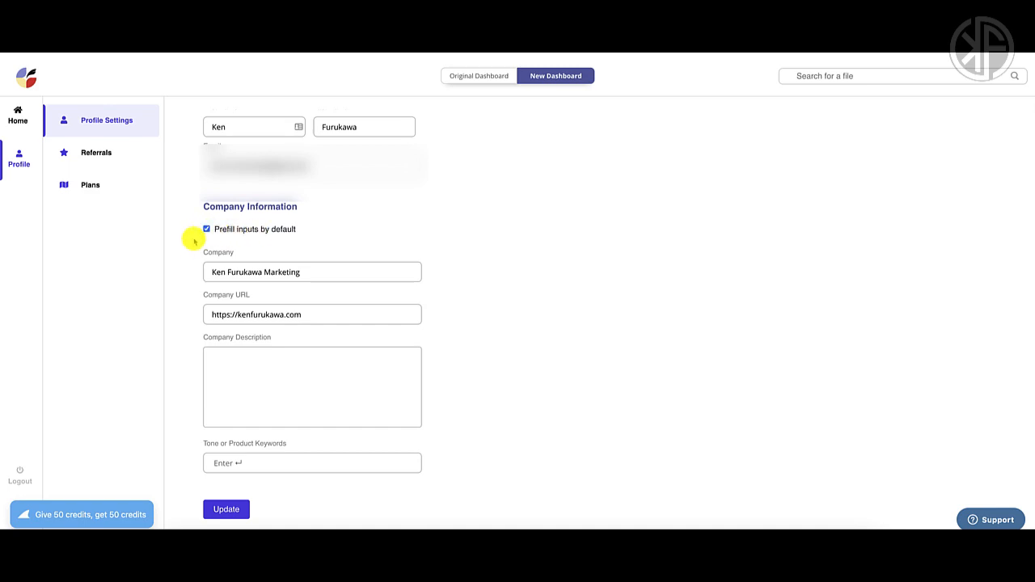
left_click(207, 230)
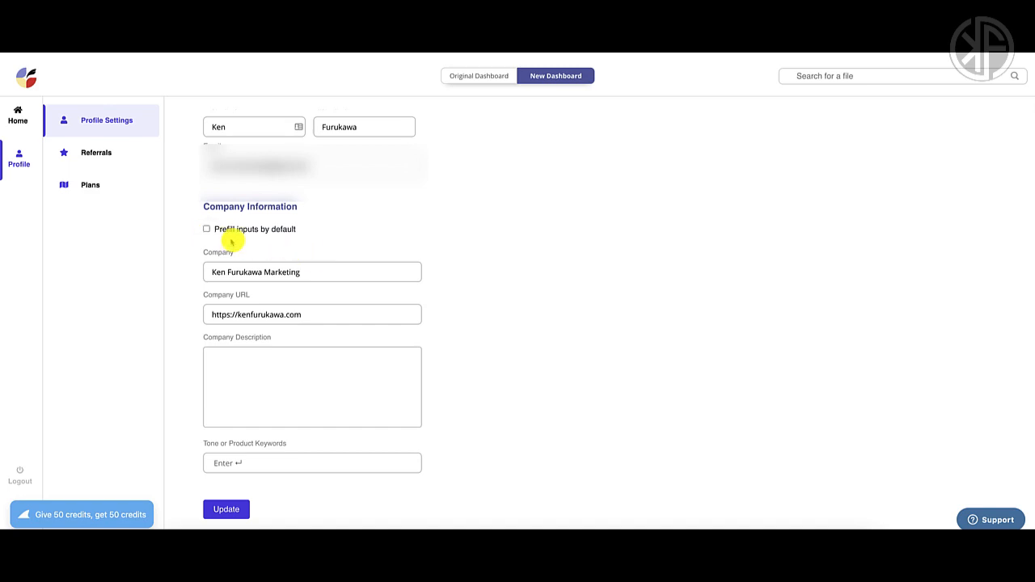
left_click(206, 230)
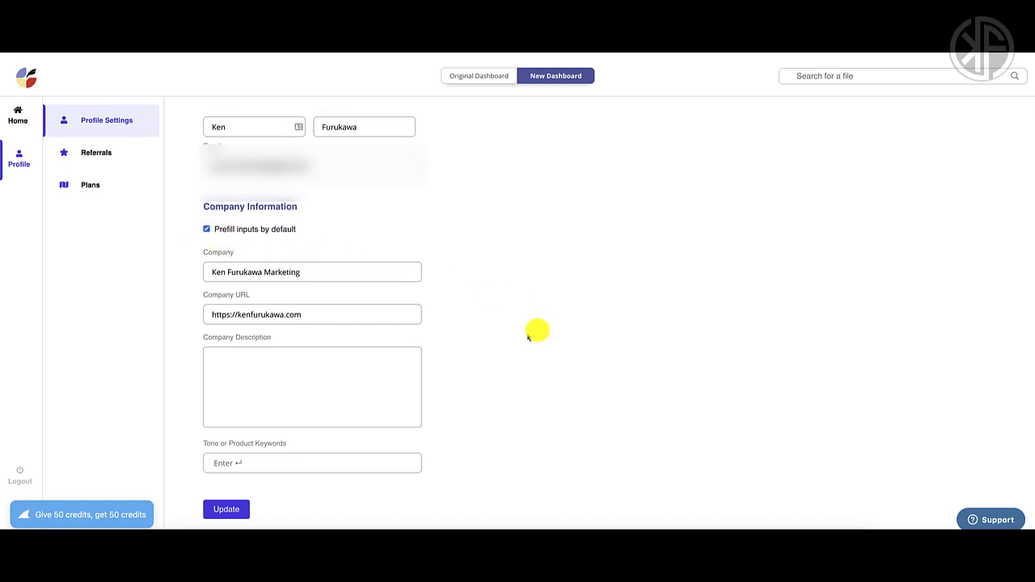
left_click(230, 510)
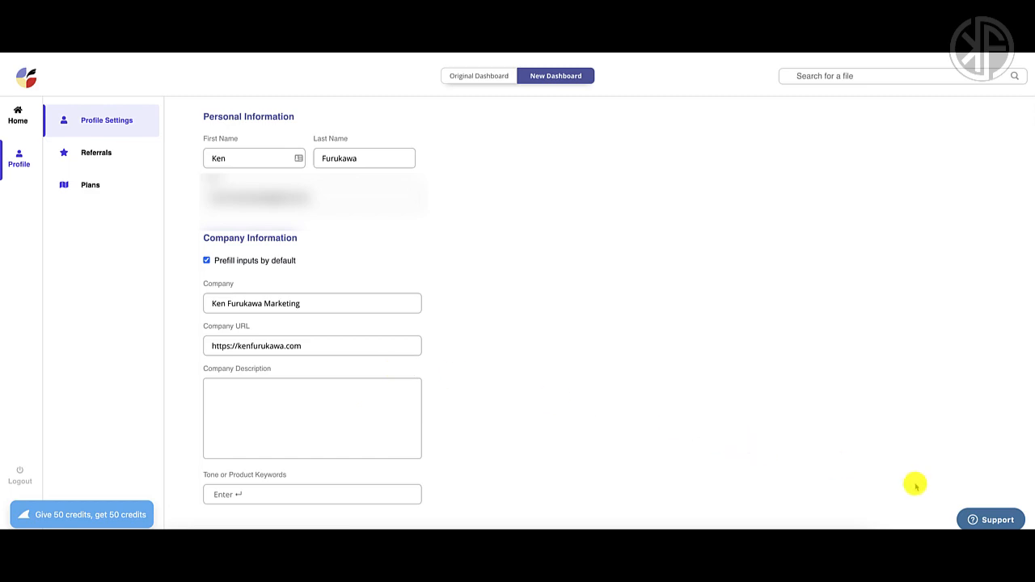
View the support help widget and minimize it again
left_click(997, 520)
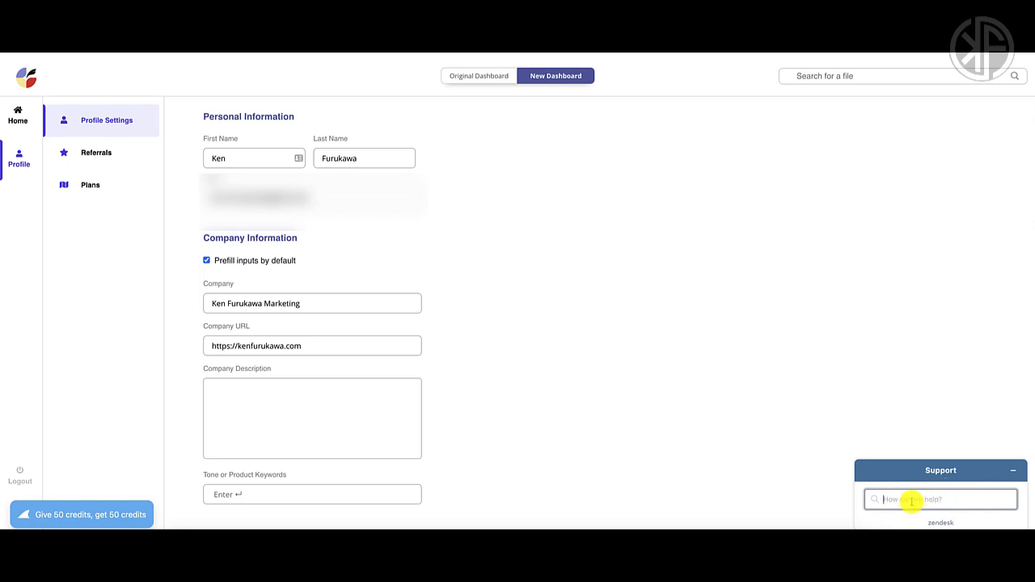
left_click(1016, 473)
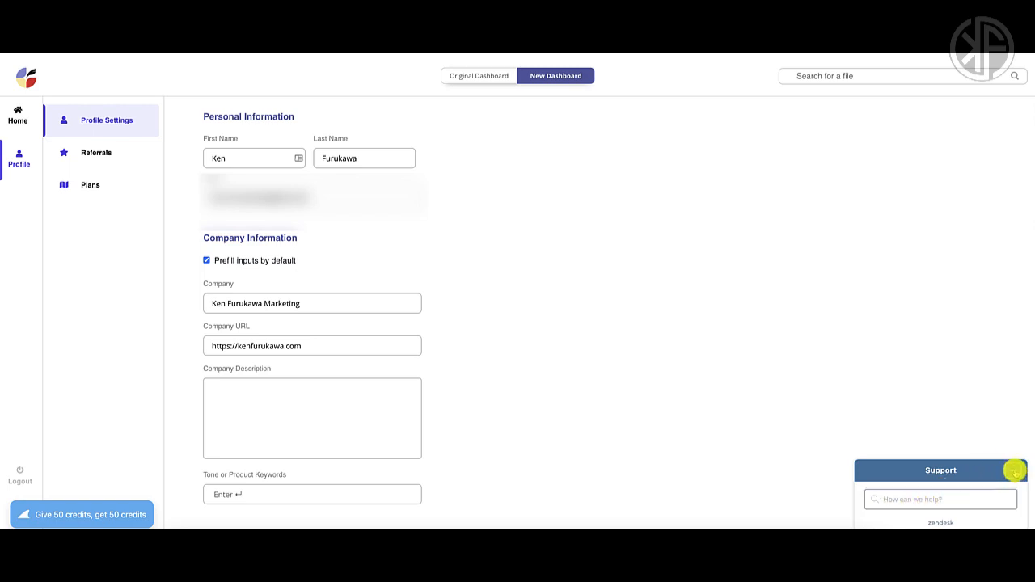
Review the referral sharing options and compare the monthly and annual pricing of the available plans
left_click(80, 158)
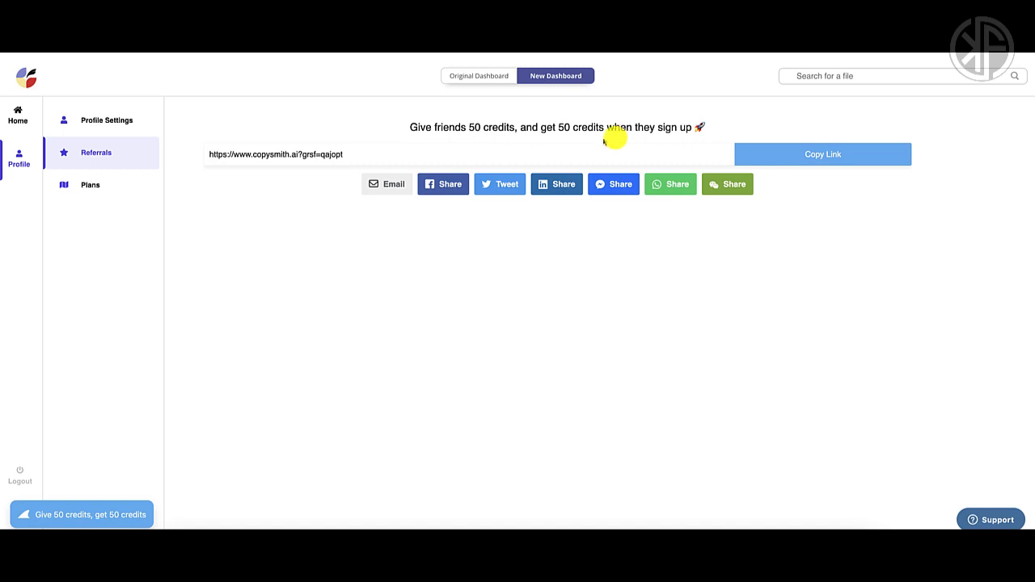
left_click(92, 186)
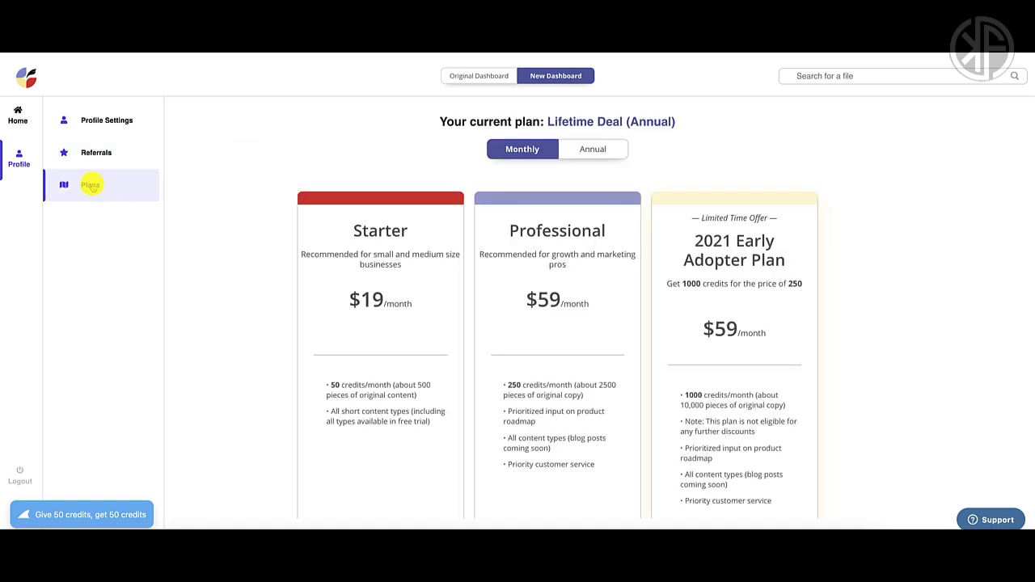
scroll(251, 216, "down", 1)
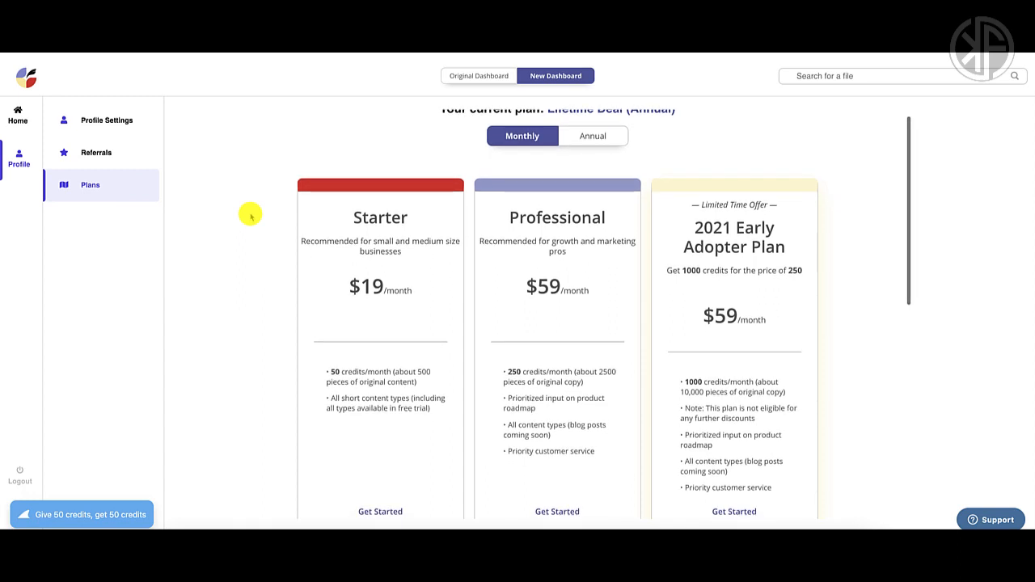
scroll(250, 215, "up", 1)
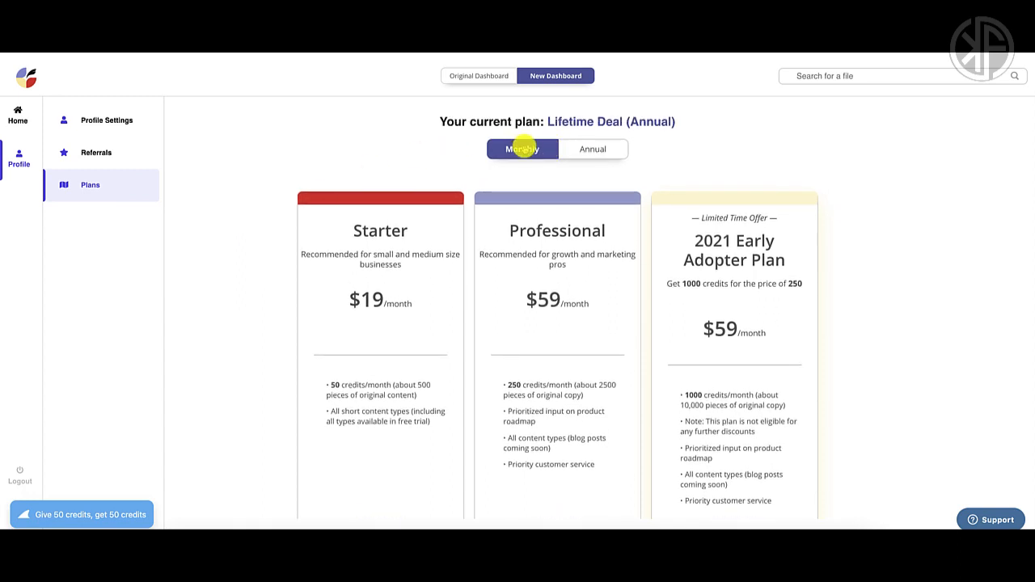
left_click(592, 149)
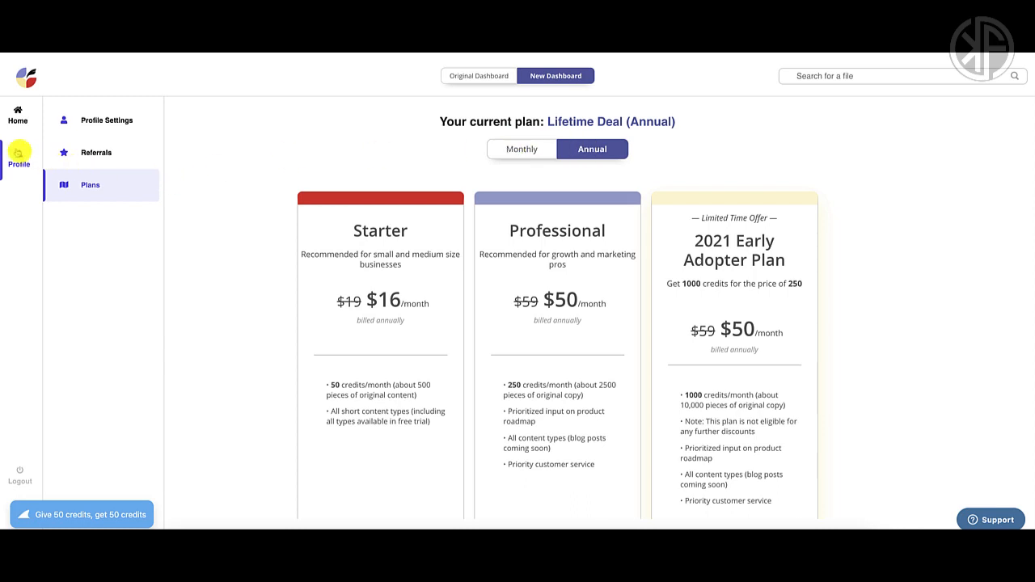
Create a new folder named The Simple Traffic Blueprint in Home
left_click(18, 113)
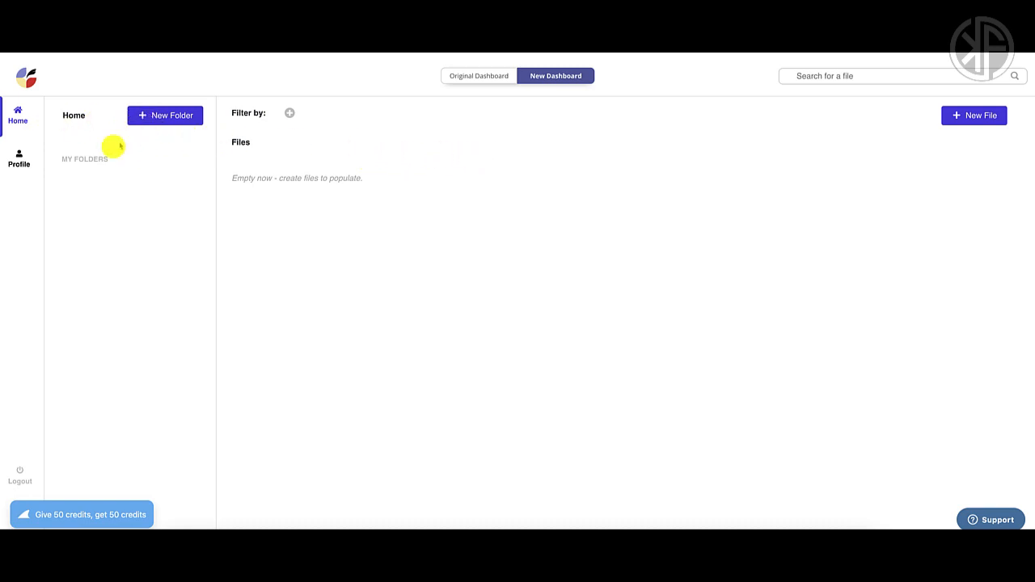
left_click(173, 118)
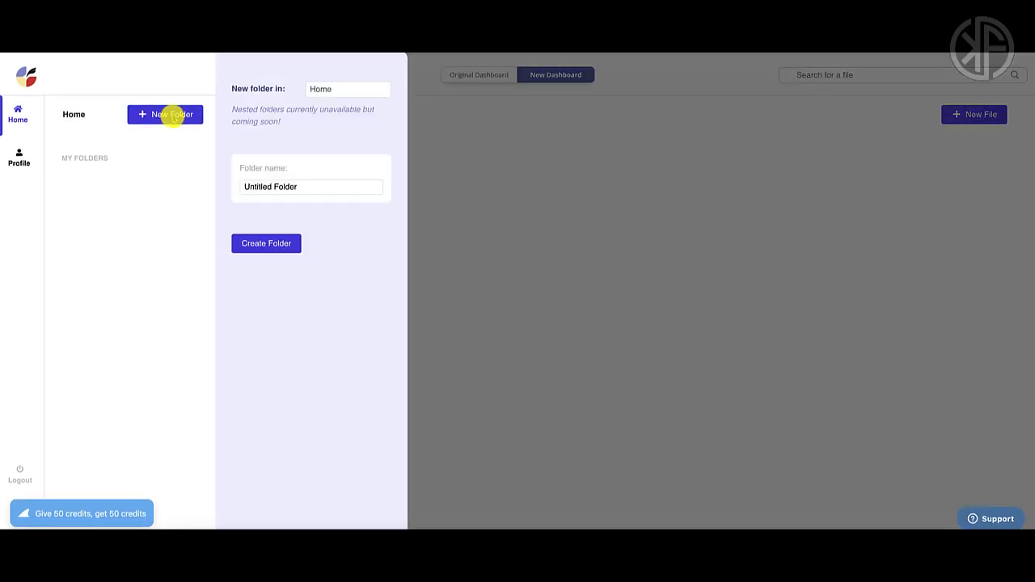
triple_click(323, 189)
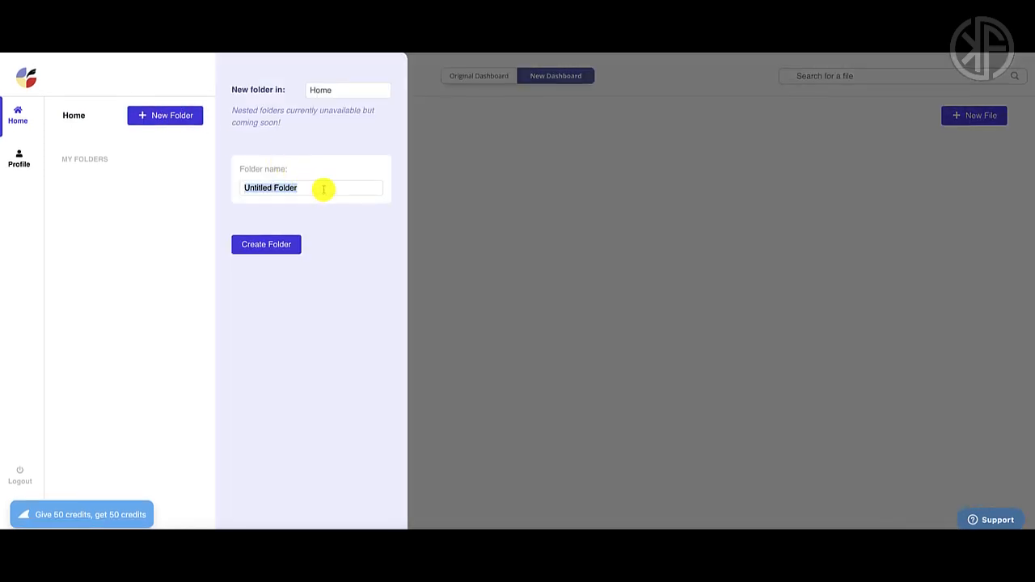
type("The Simple Traffic Blueprint")
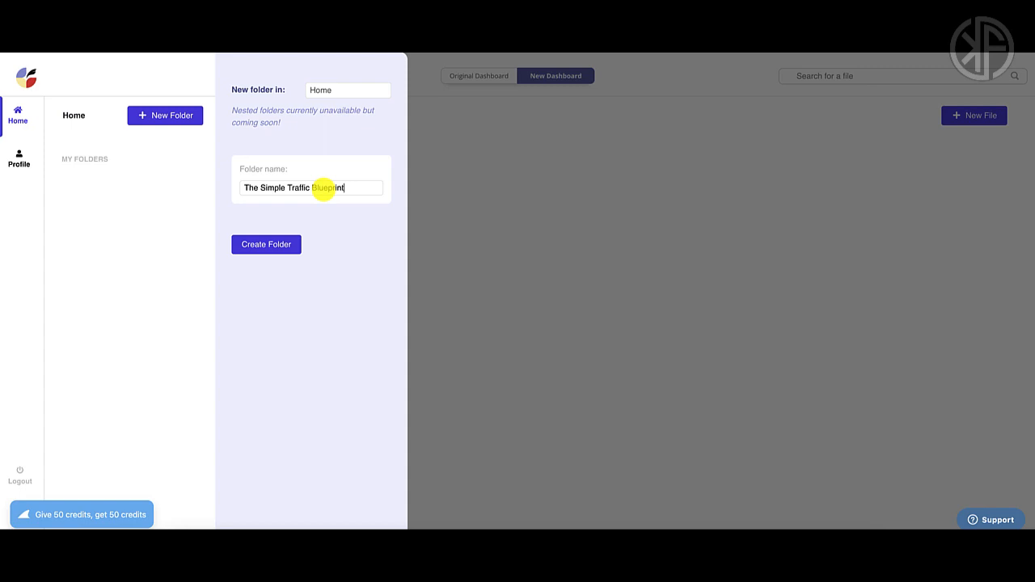
left_click(259, 243)
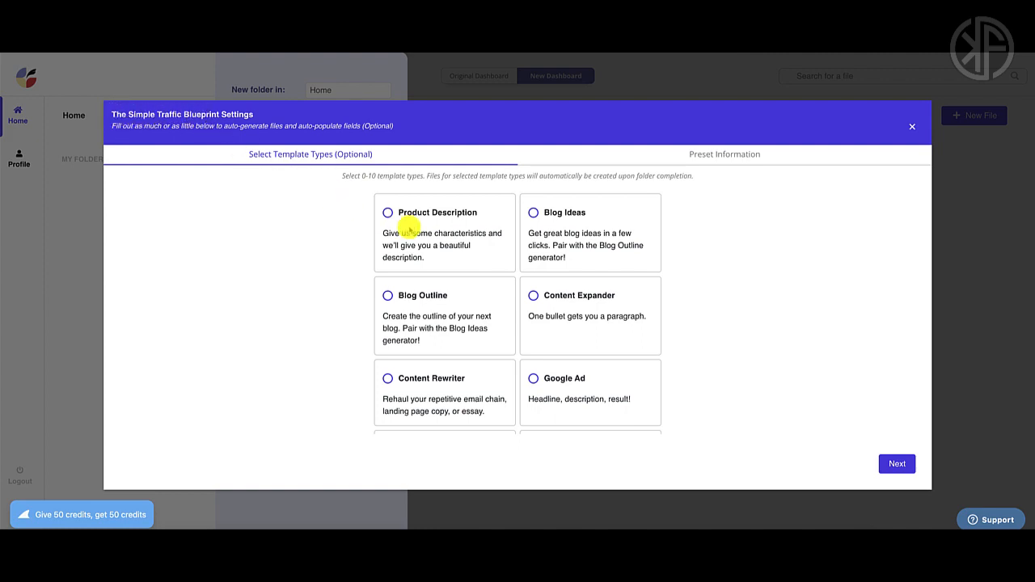
Choose the Product Description and Facebook Ad template types for the new folder and continue to its preset information
left_click(389, 213)
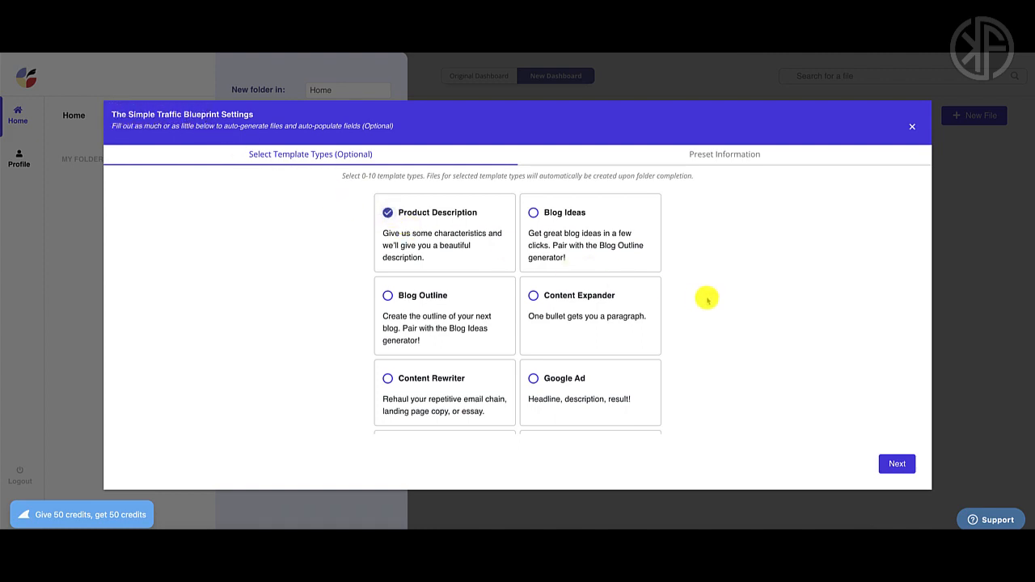
scroll(541, 296, "down", 2)
scroll(535, 293, "down", 1)
left_click(388, 351)
scroll(602, 364, "up", 1)
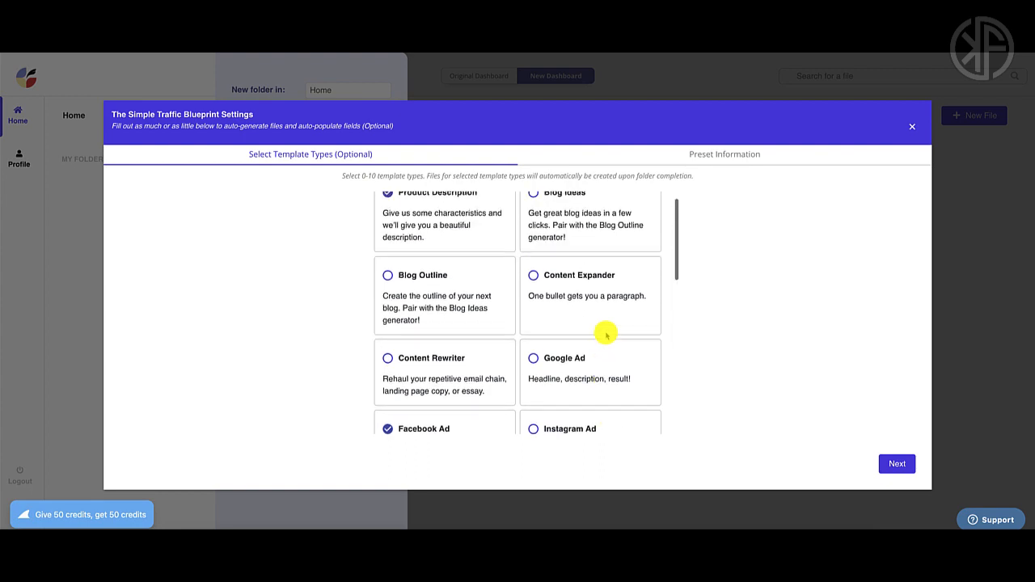
scroll(607, 336, "down", 3)
scroll(606, 336, "down", 3)
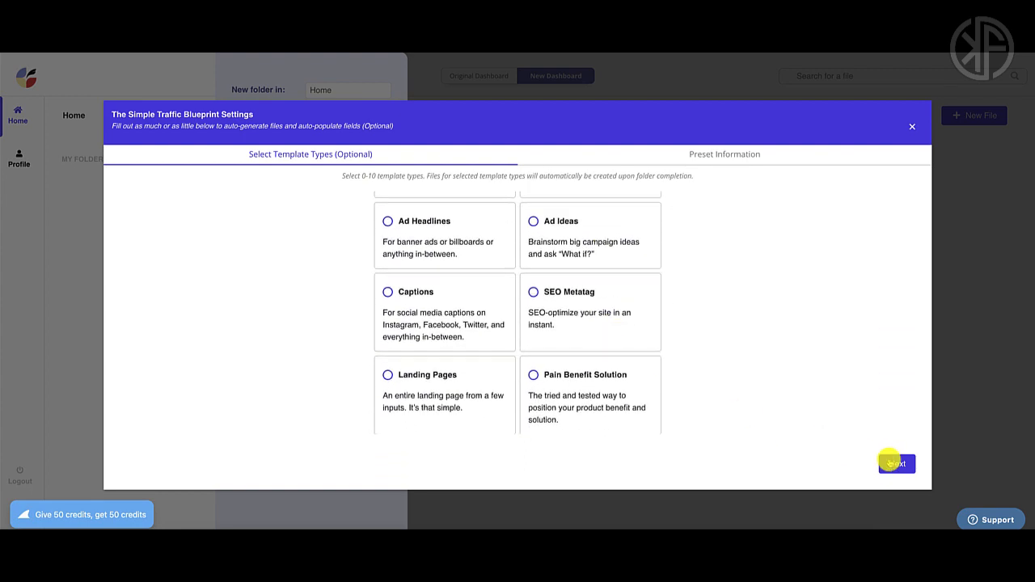
left_click(893, 463)
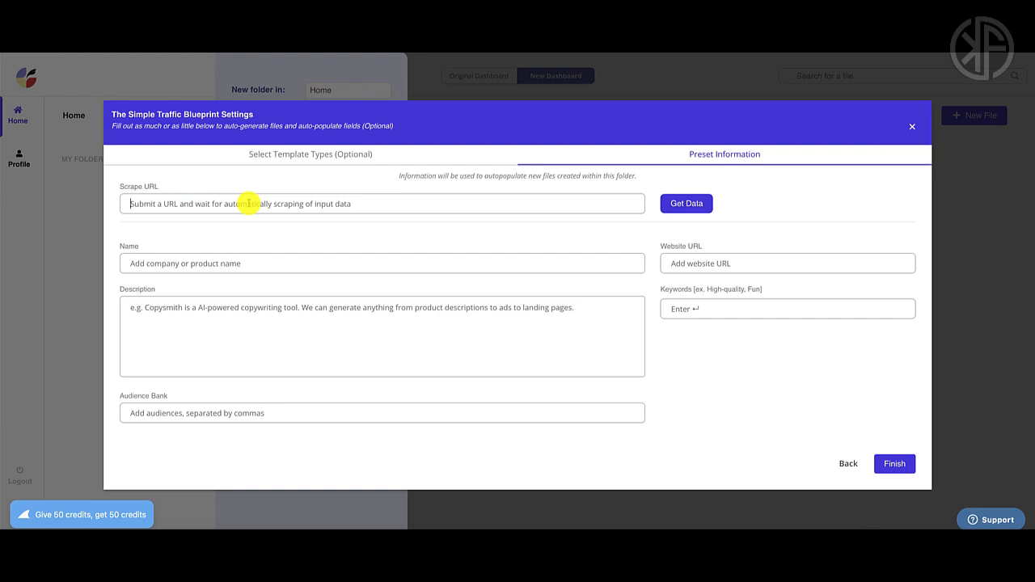
type("ht")
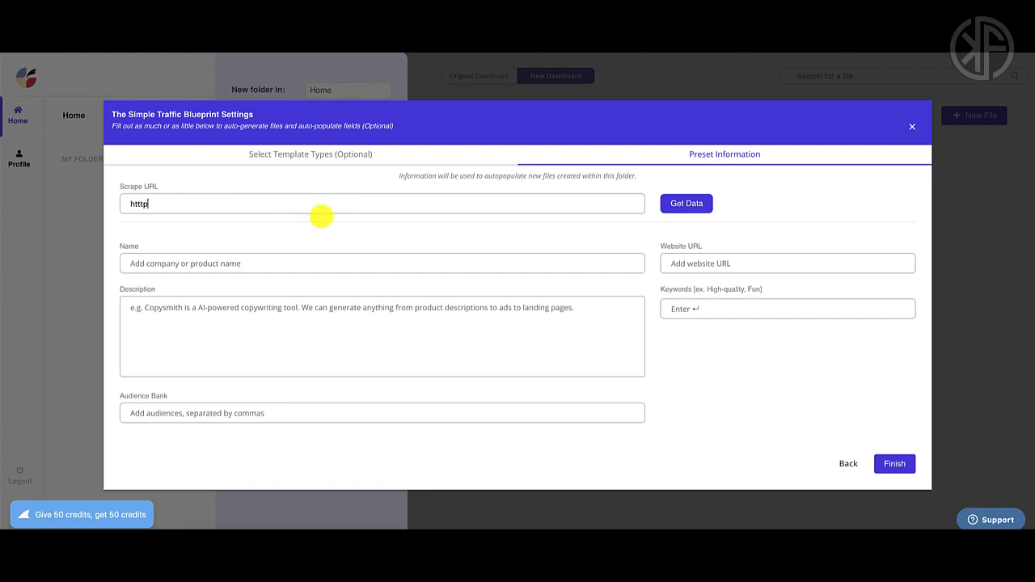
type("tps://thesimpel")
type("trafficblueprint.com")
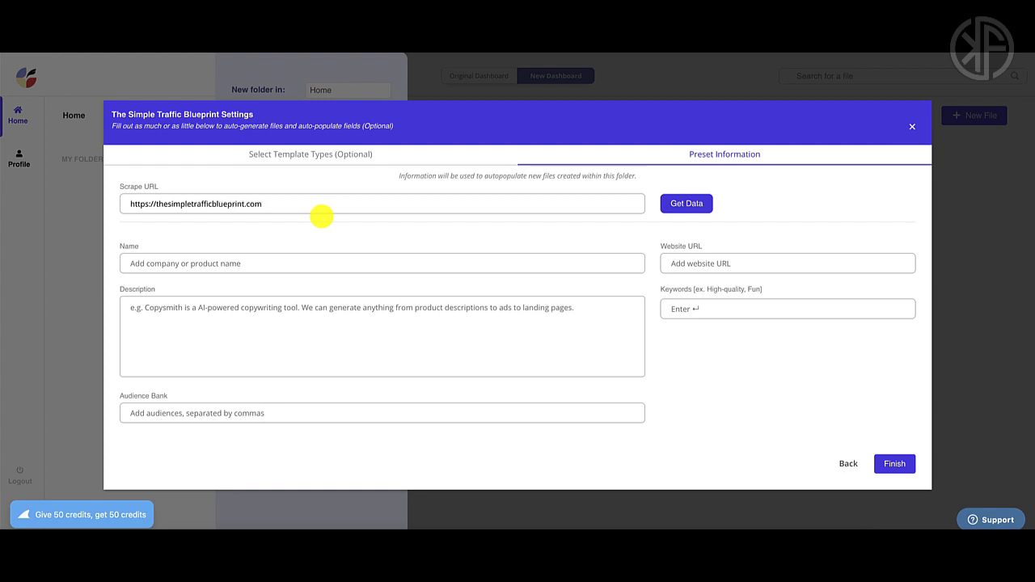
left_click(695, 202)
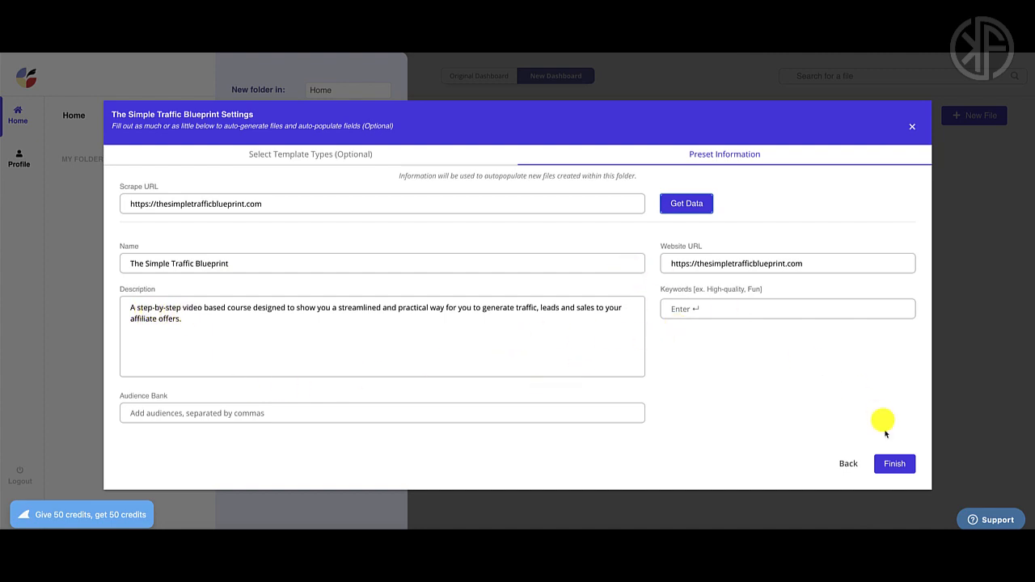
left_click(894, 463)
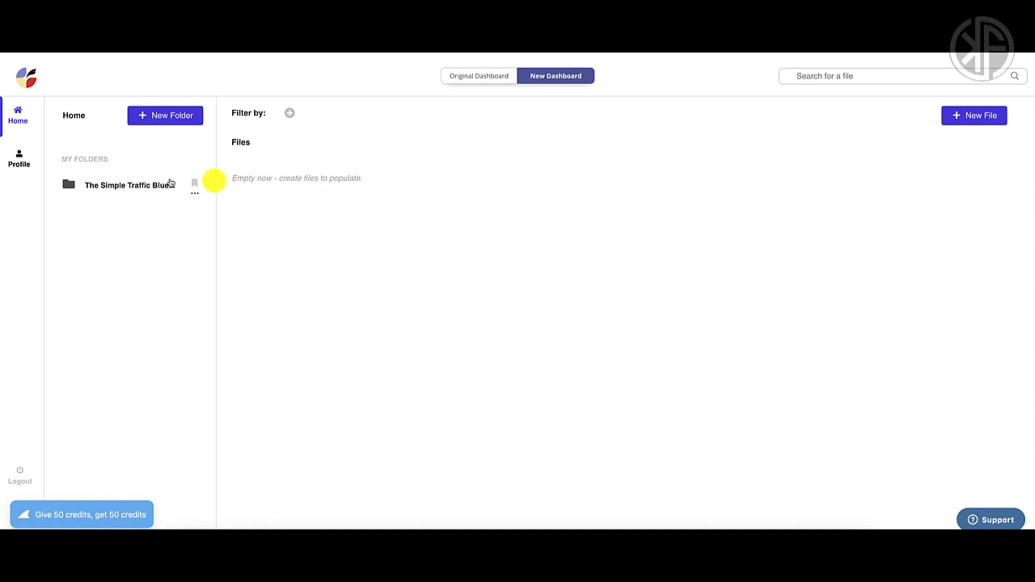
Open the Product Description file in The Simple Traffic Blueprint folder, entering the owner's full name as company and The Simple Traffic Blueprint as product
left_click(112, 184)
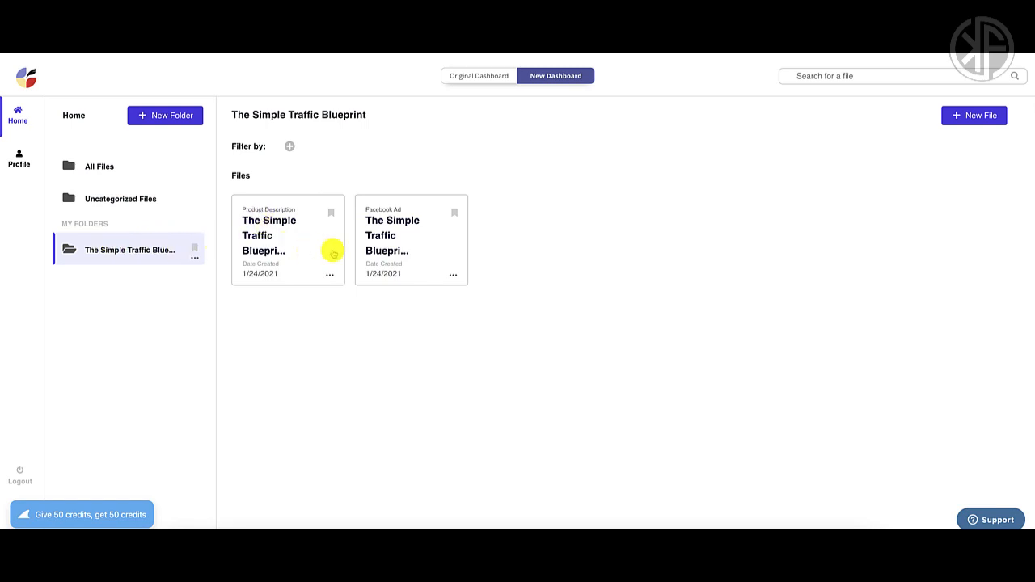
left_click(277, 237)
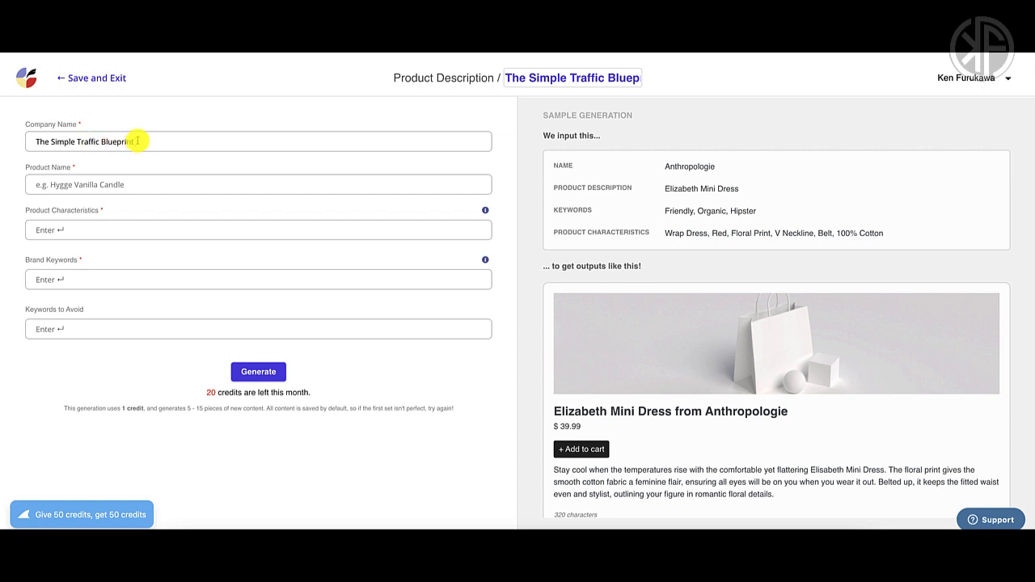
left_click_drag(137, 141, 30, 141)
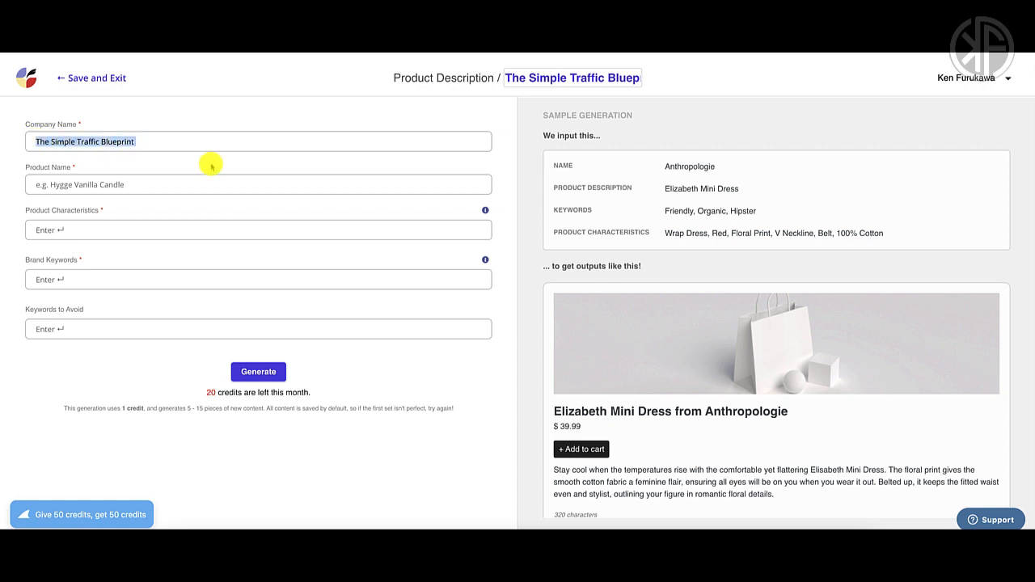
type("Ken Furukawa")
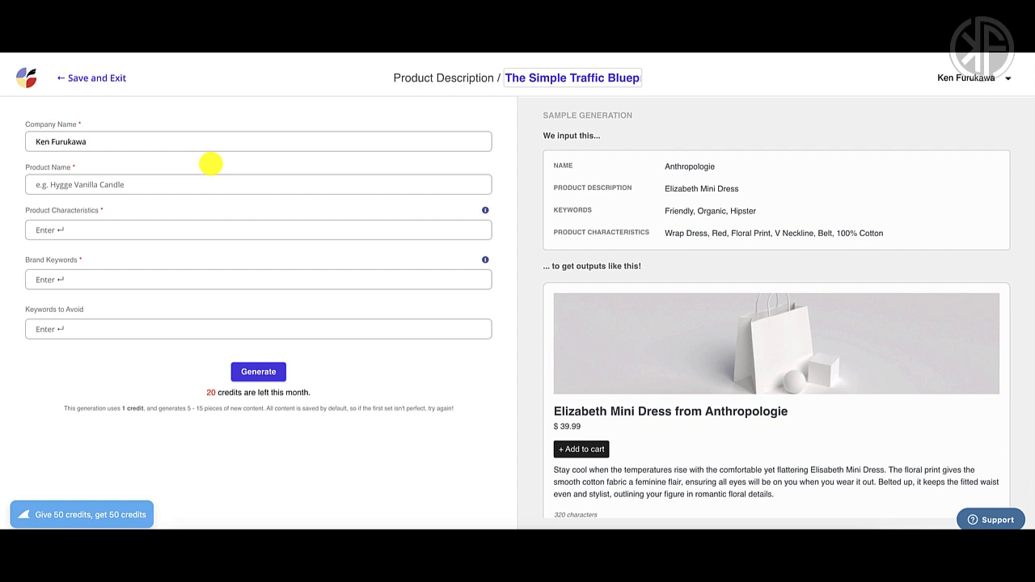
left_click(127, 186)
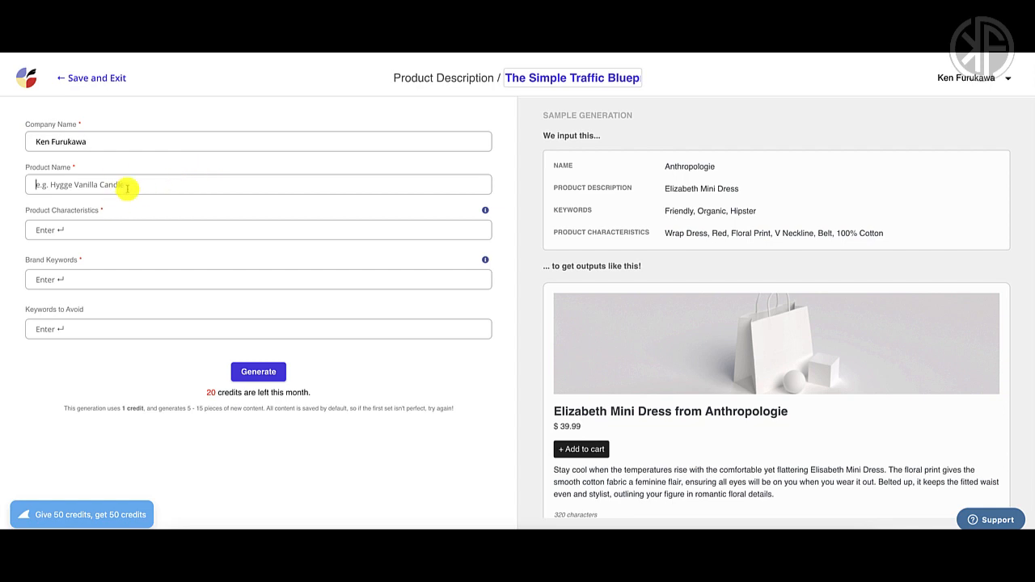
type("The Simple Traffic")
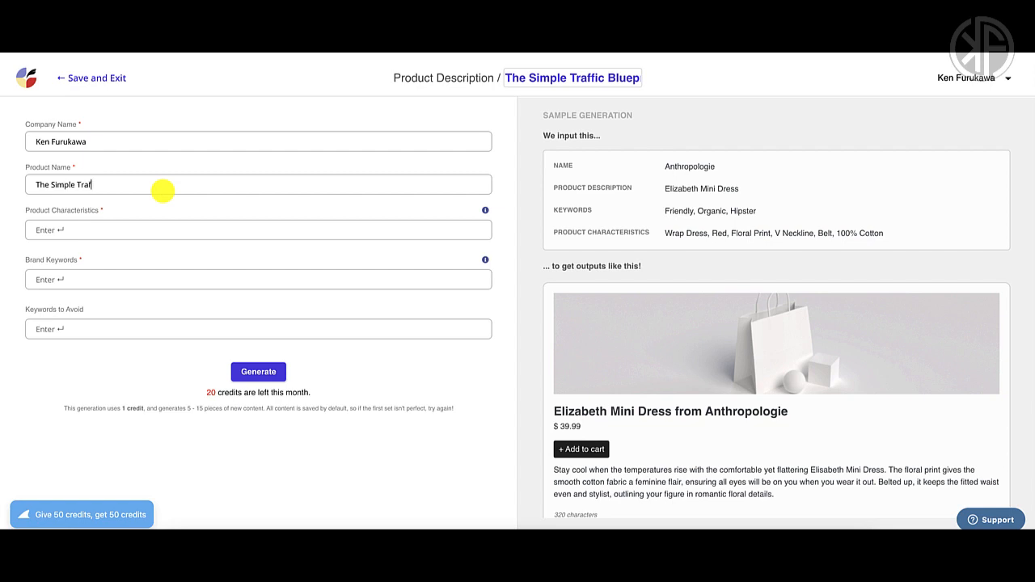
type(" Blueprint")
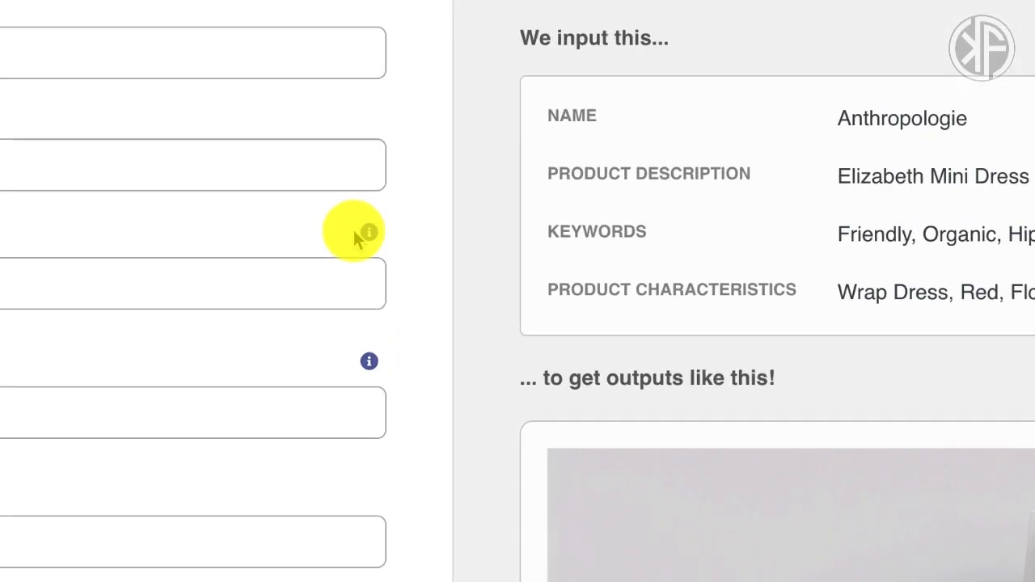
Add simple, step-by-step and streamlined as product characteristics
mouse_move(482, 211)
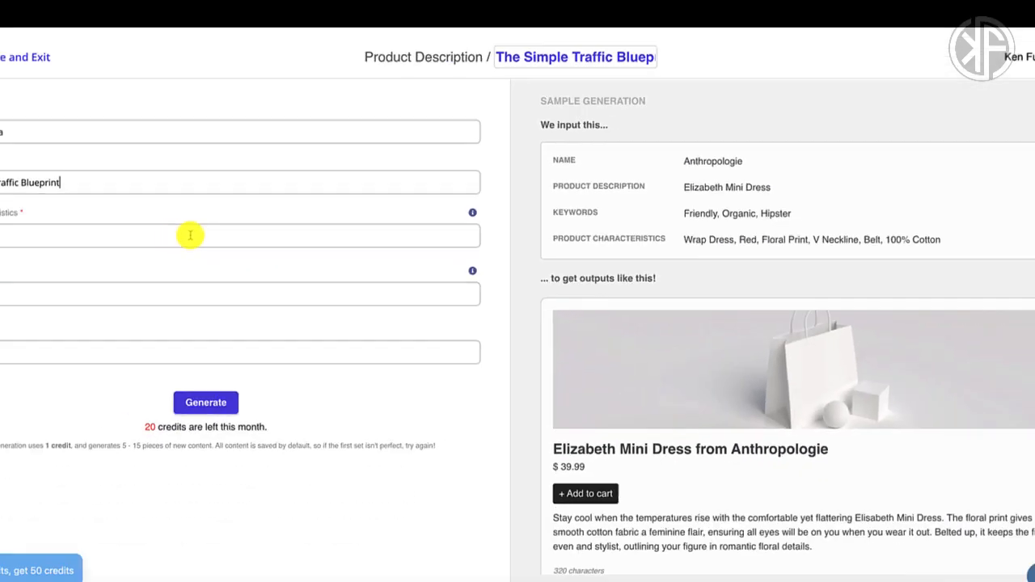
left_click(245, 229)
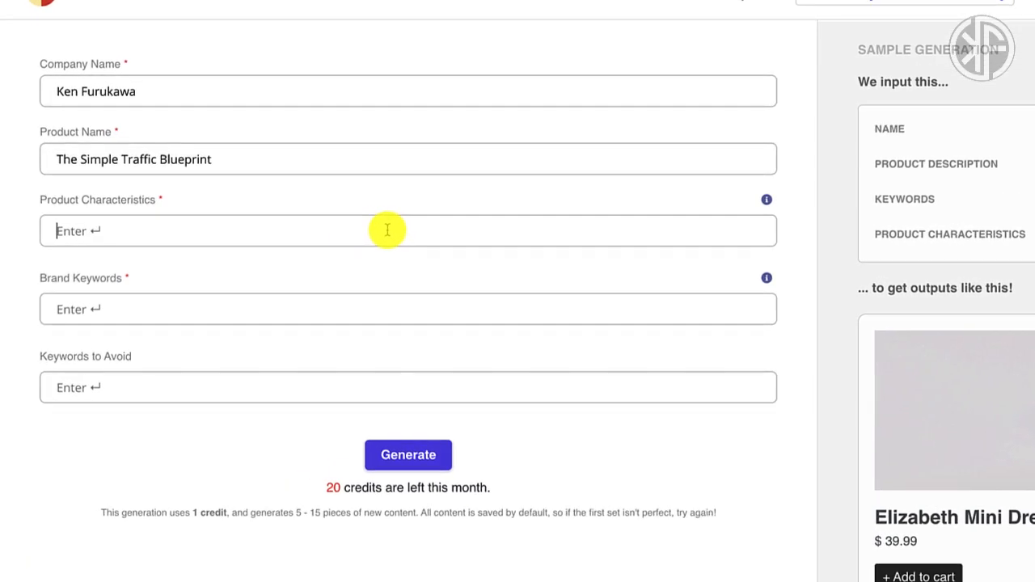
type("sipl")
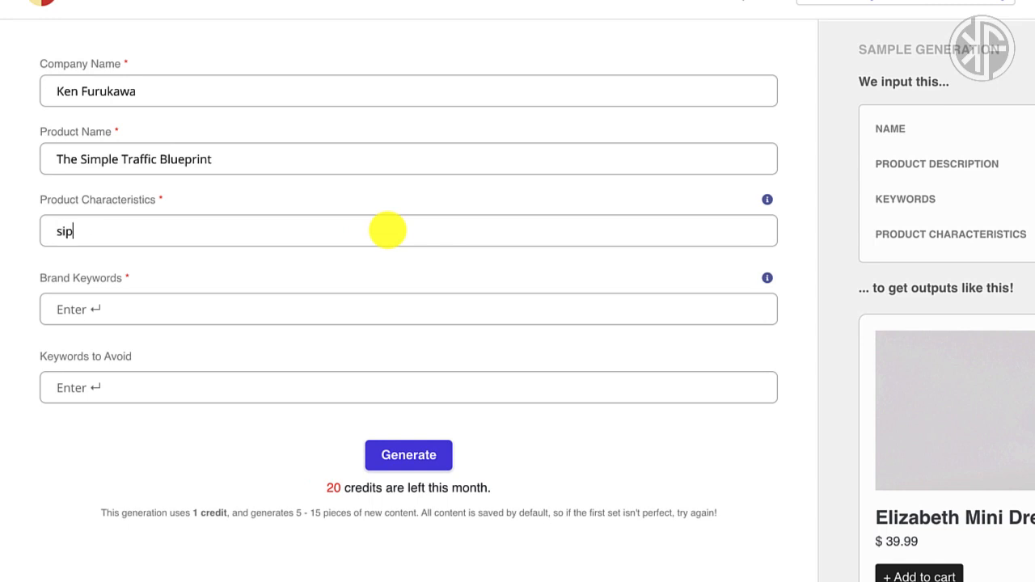
key("BackSpace")
key("BackSpace")
type("mple")
key("Return")
type("st")
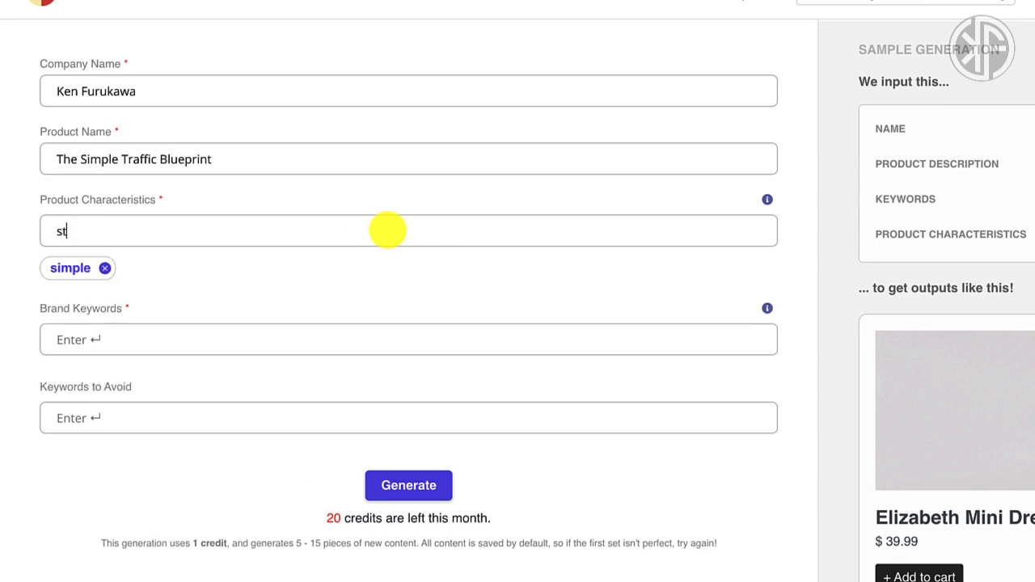
type("ep-by-step")
key("Return")
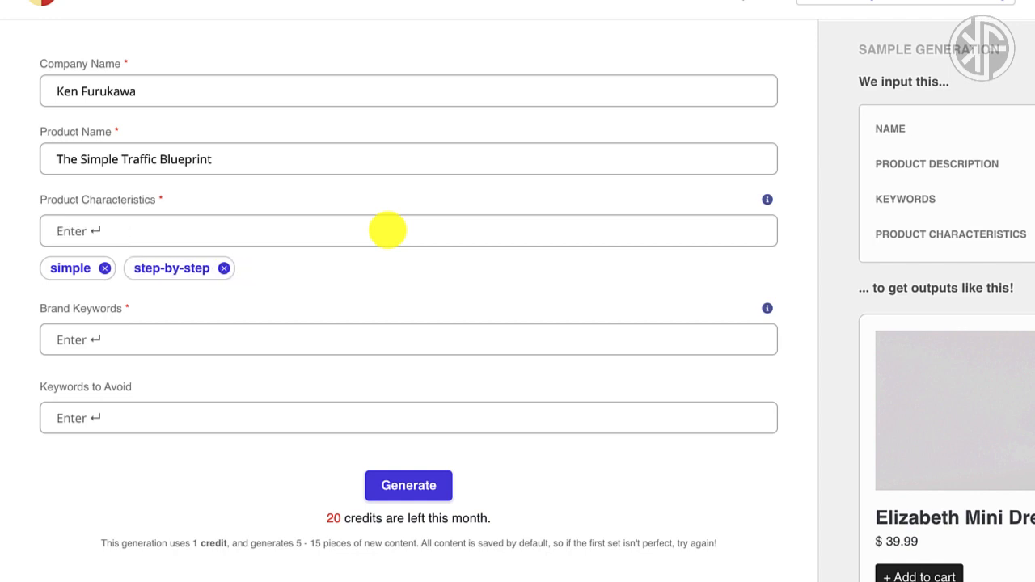
type("streamlined")
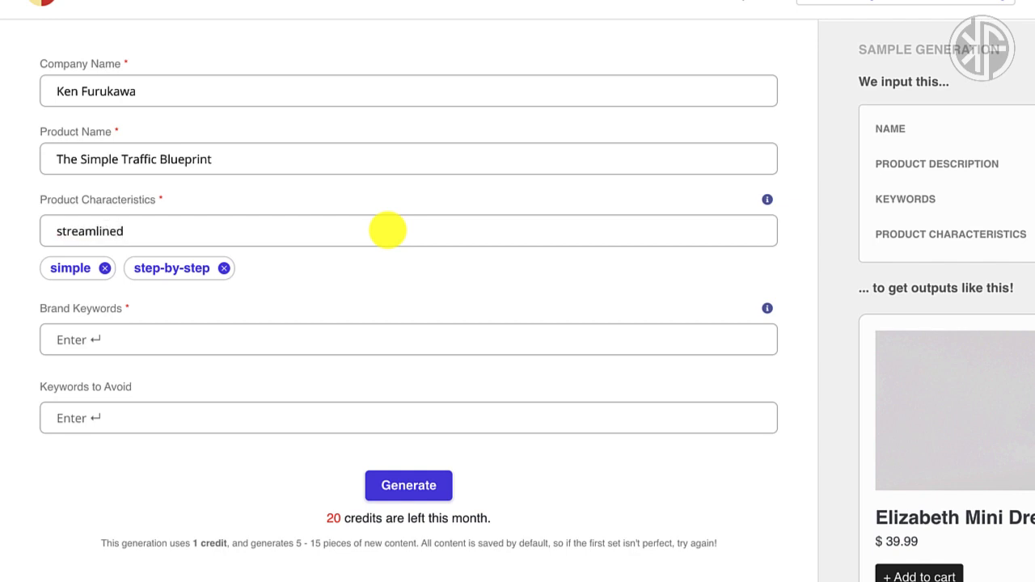
key("Return")
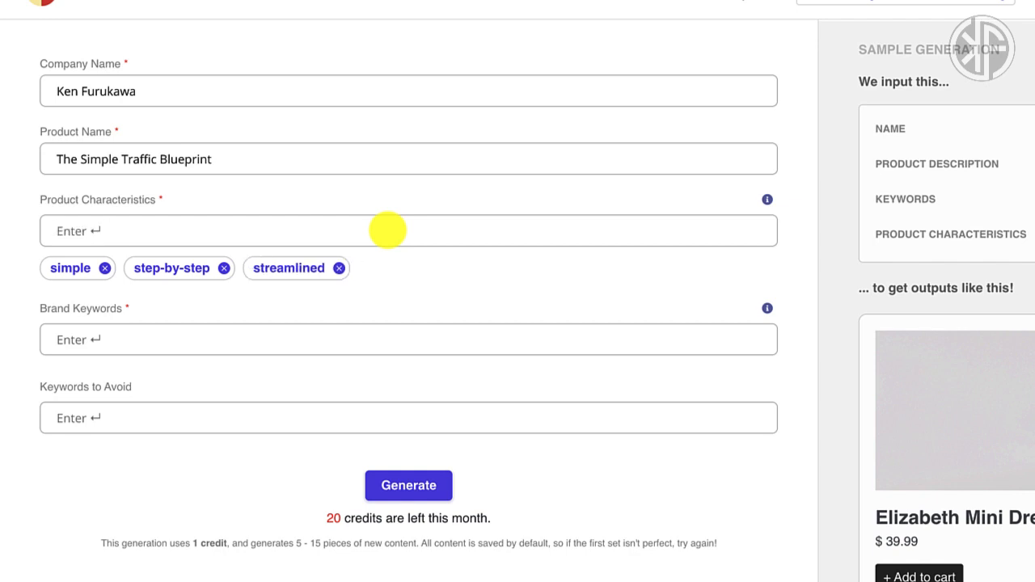
Add barebones, honest training, affordable and beginner friendly to the product characteristics
type("barebones")
key("Return")
type("hone")
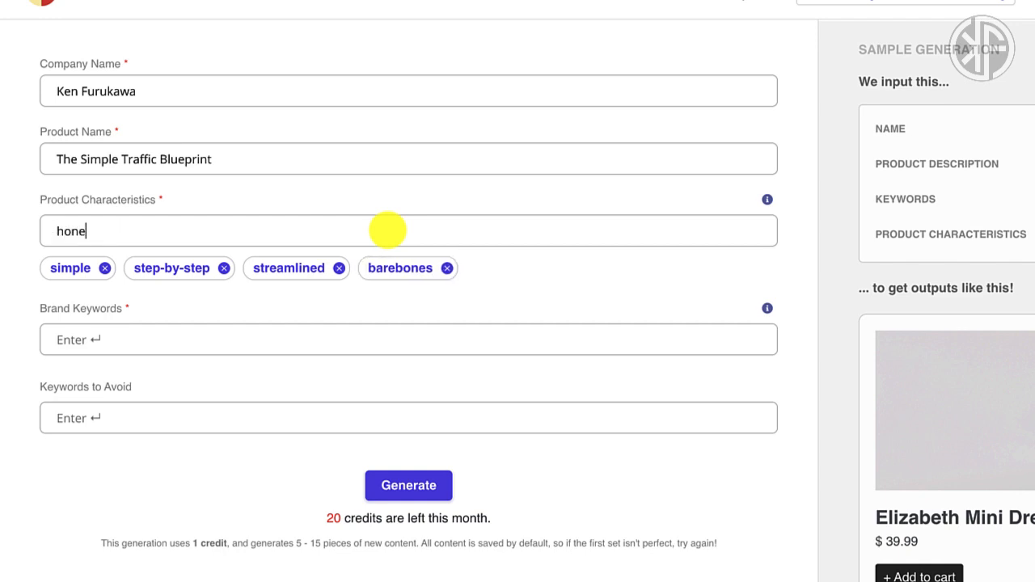
type("st training")
key("Return")
type("affordable")
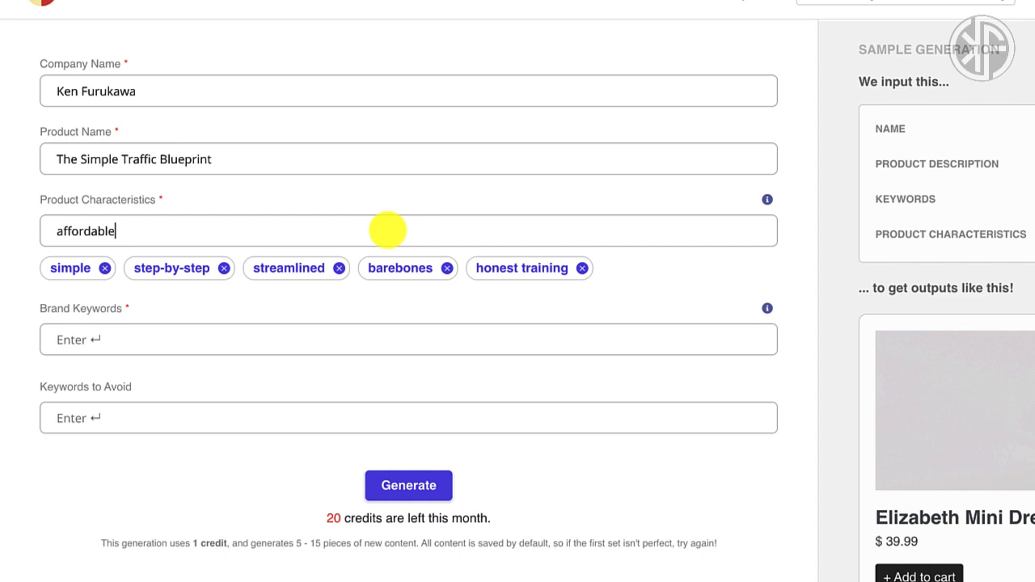
key("Return")
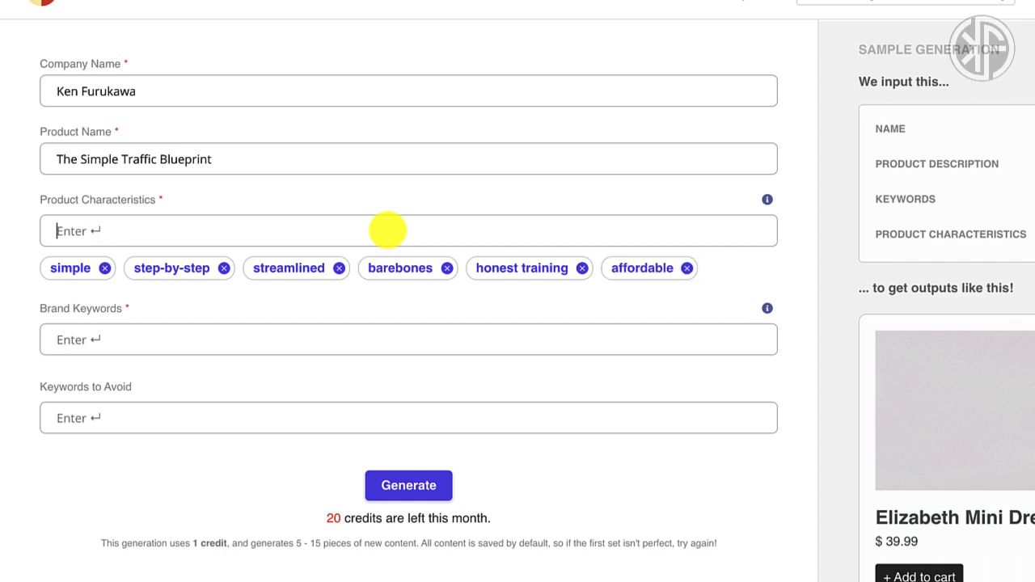
type("beginner friendly")
key("Return")
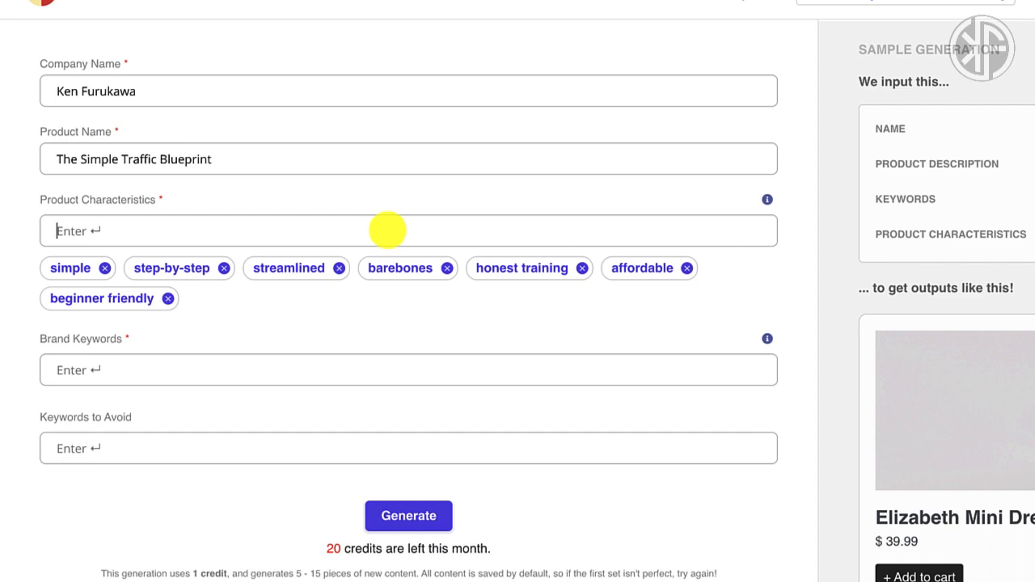
Add the product characteristic "generate traffic, leads, and sales using YouTube"
type("generate traffic lea")
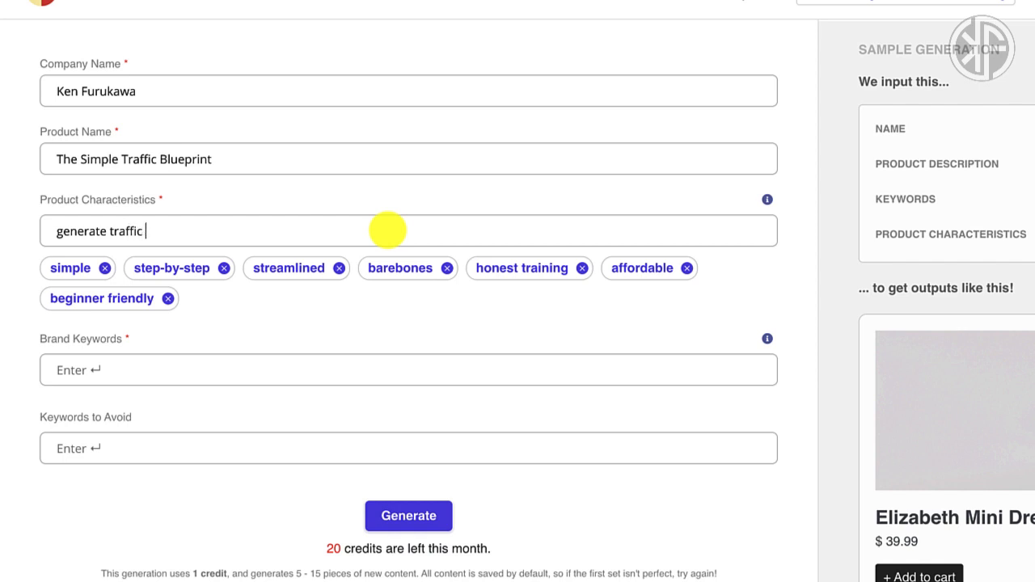
key("BackSpace")
key("BackSpace")
key("BackSpace")
key("BackSpace")
type(", leads, and slae")
key("BackSpace")
key("BackSpace")
type("les ")
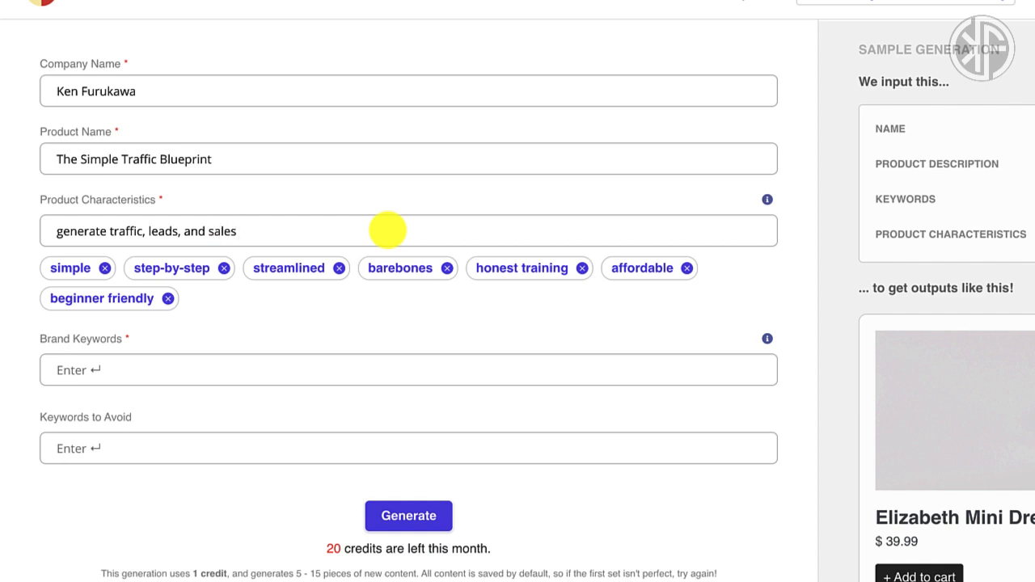
type("using YouTube")
key("Return")
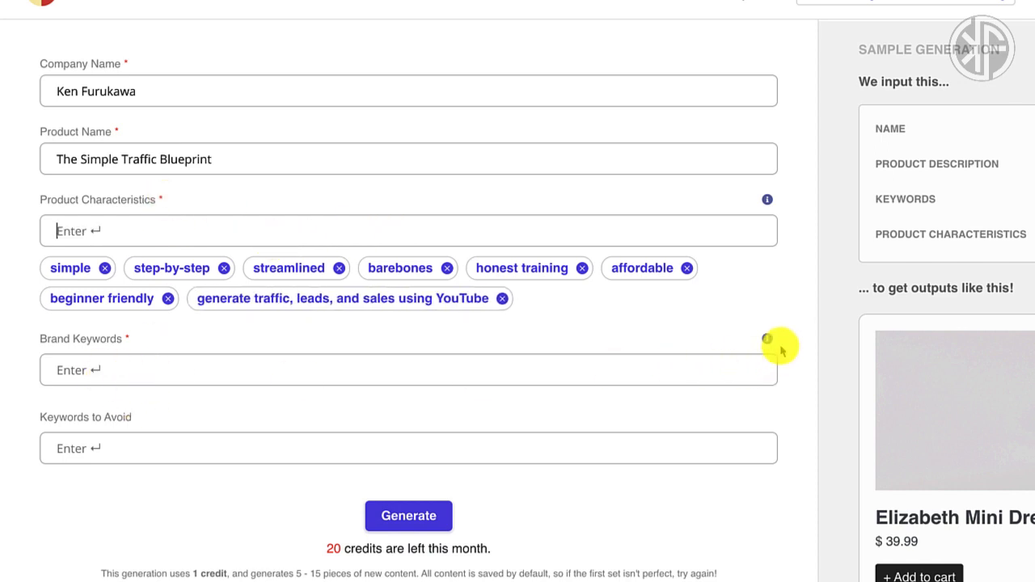
Check the recommendation for brand keywords and add honest, transparent and evergreen as brand keywords
mouse_move(765, 338)
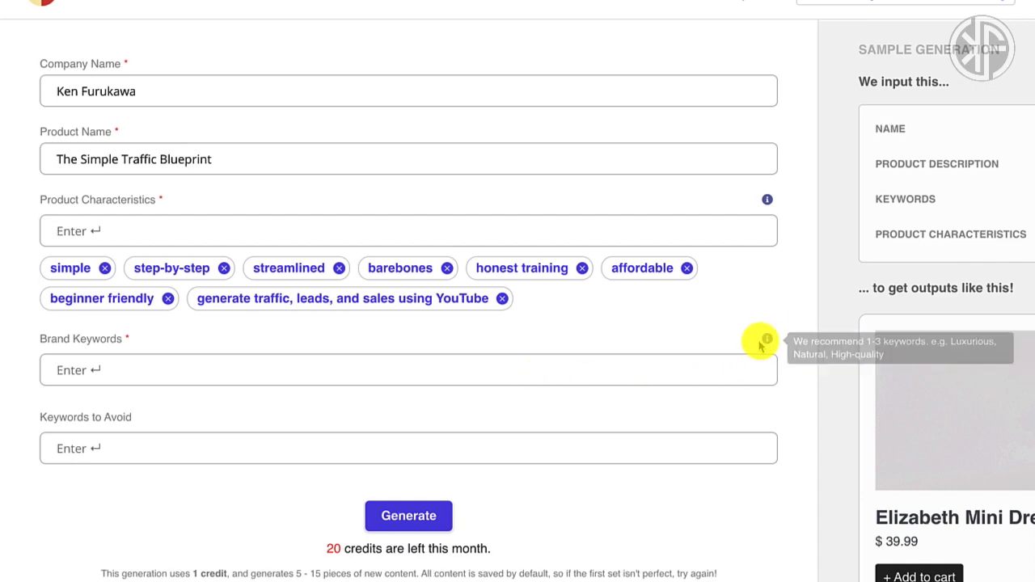
left_click(758, 370)
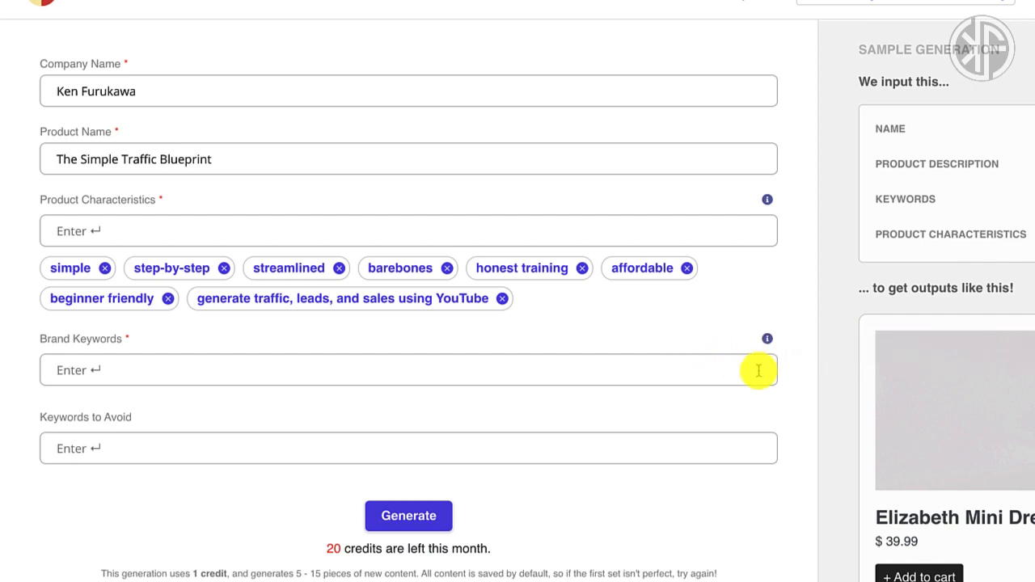
type("honest")
key("Return")
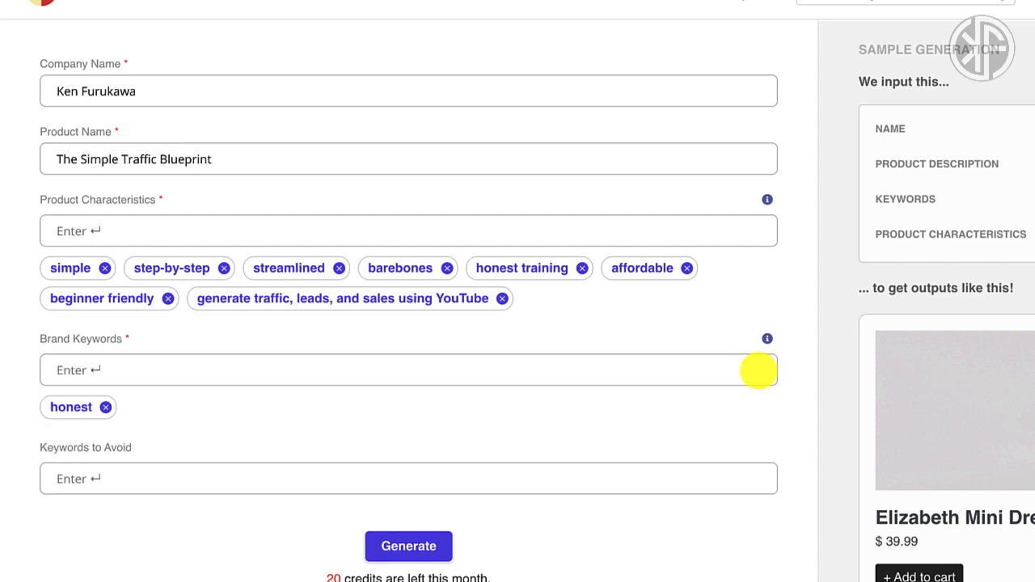
type("trans")
type("arent")
key("Return")
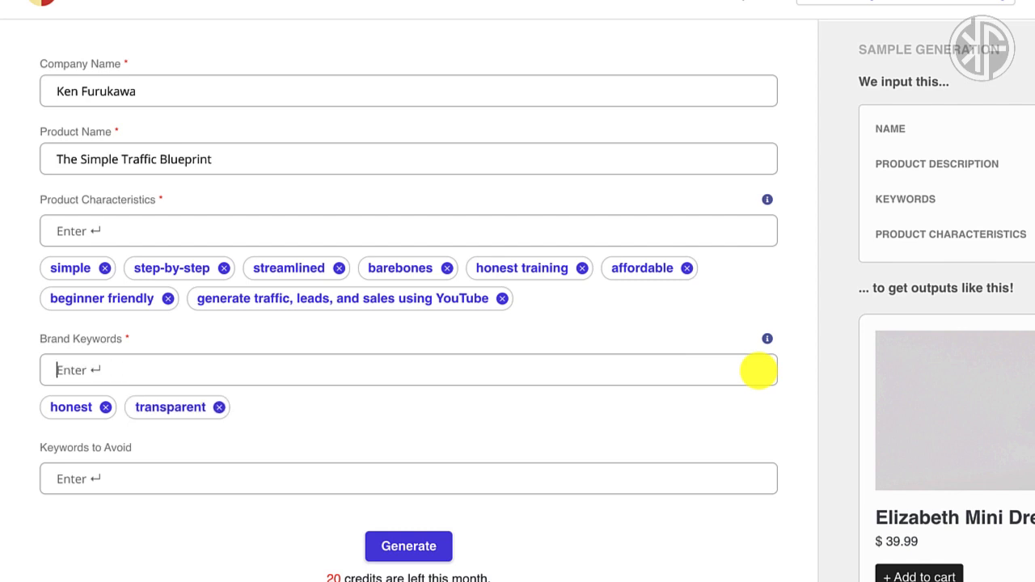
type("evergreen")
key("Return")
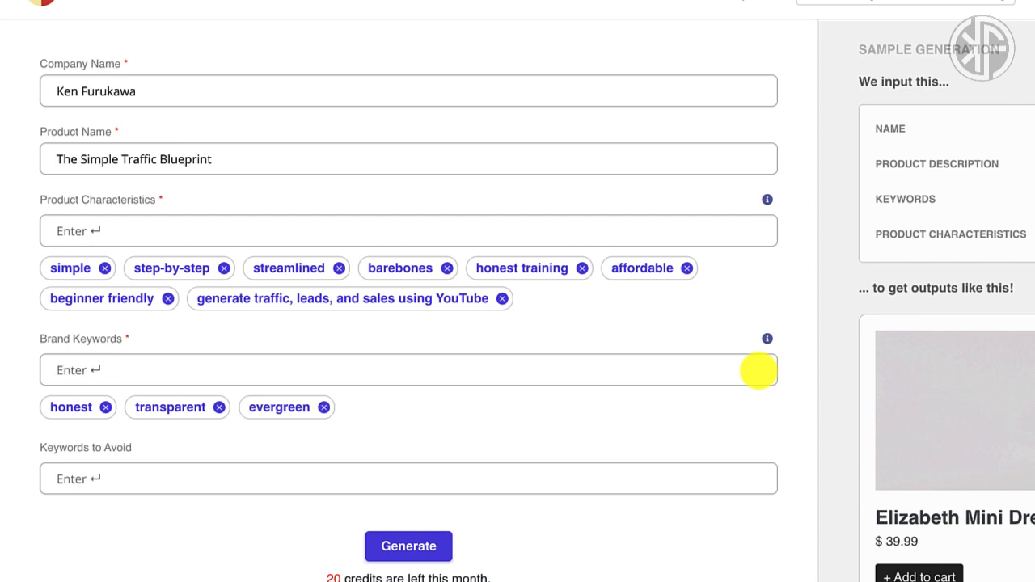
Enter expensive as a keyword to avoid and generate the product descriptions
left_click(346, 473)
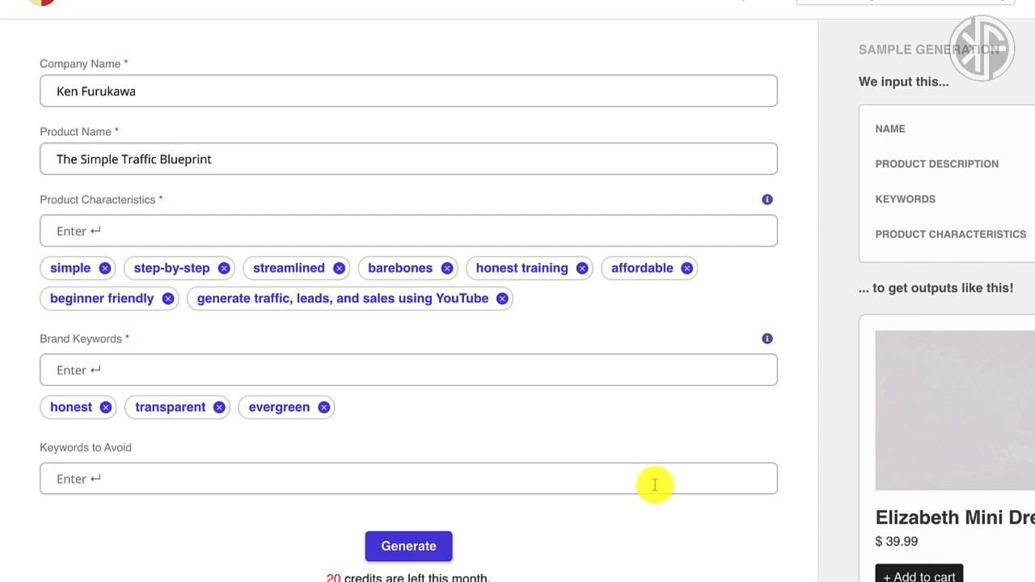
type("exps")
key("BackSpace")
type("ensive")
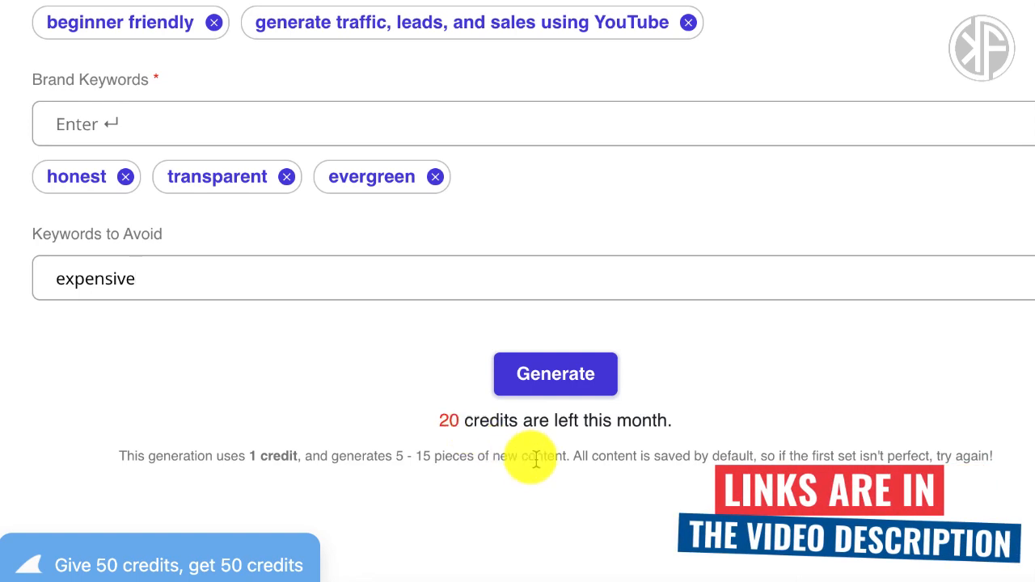
left_click(563, 383)
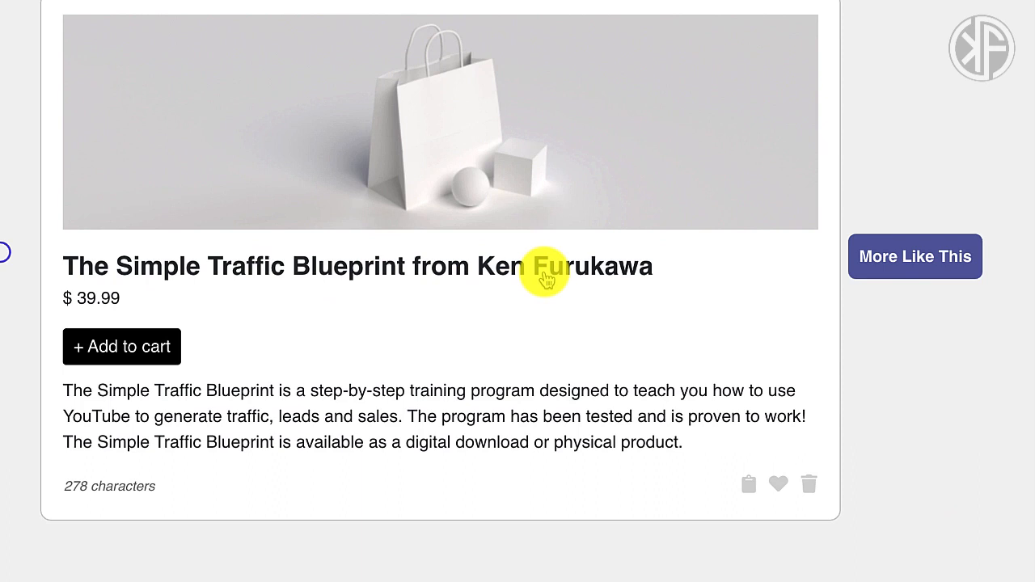
Replace the last sentence of the generated description about the digital download or physical product with "Grab your copy today."
scroll(462, 352, "down", 2)
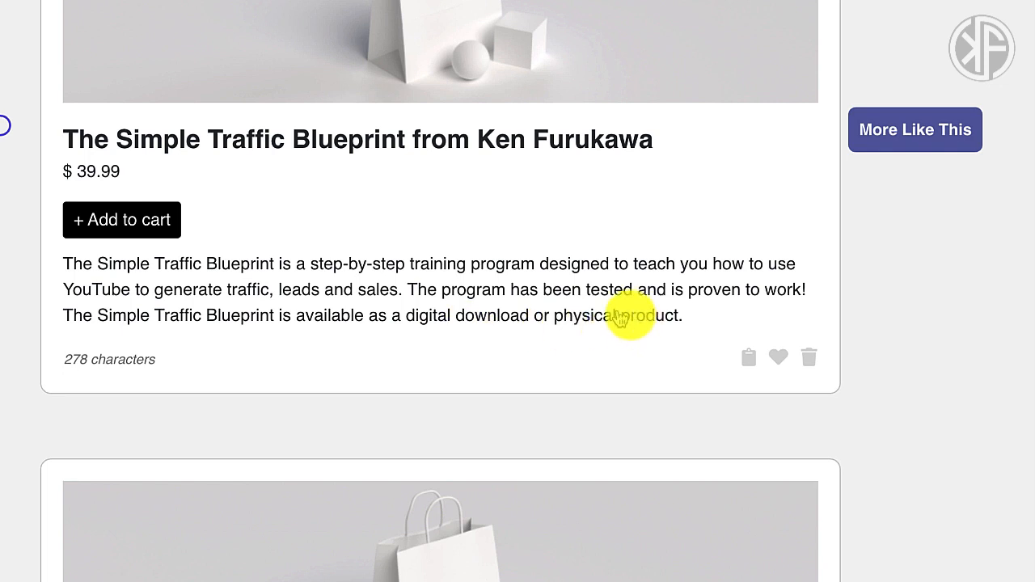
left_click(502, 312)
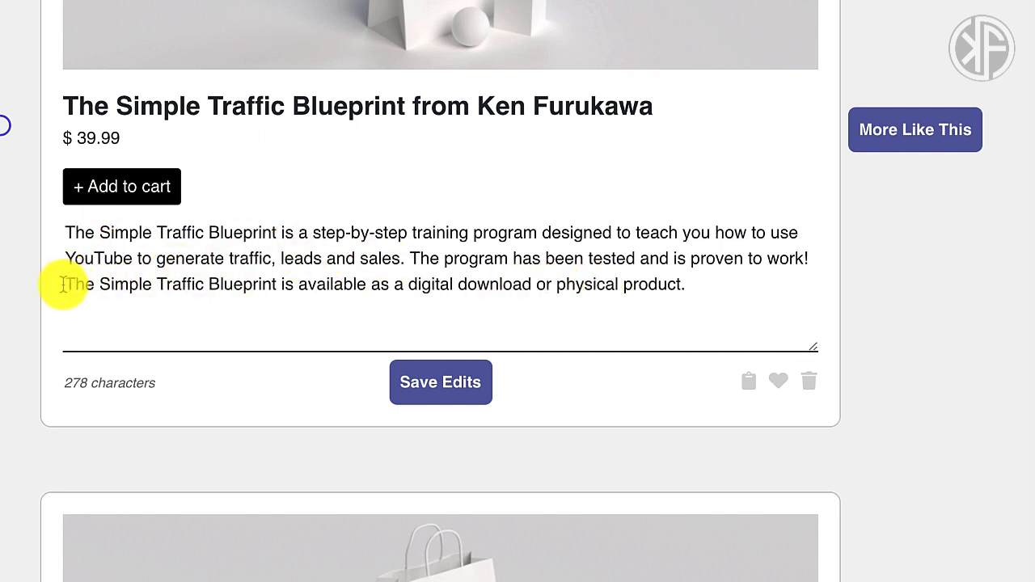
left_click_drag(63, 284, 681, 305)
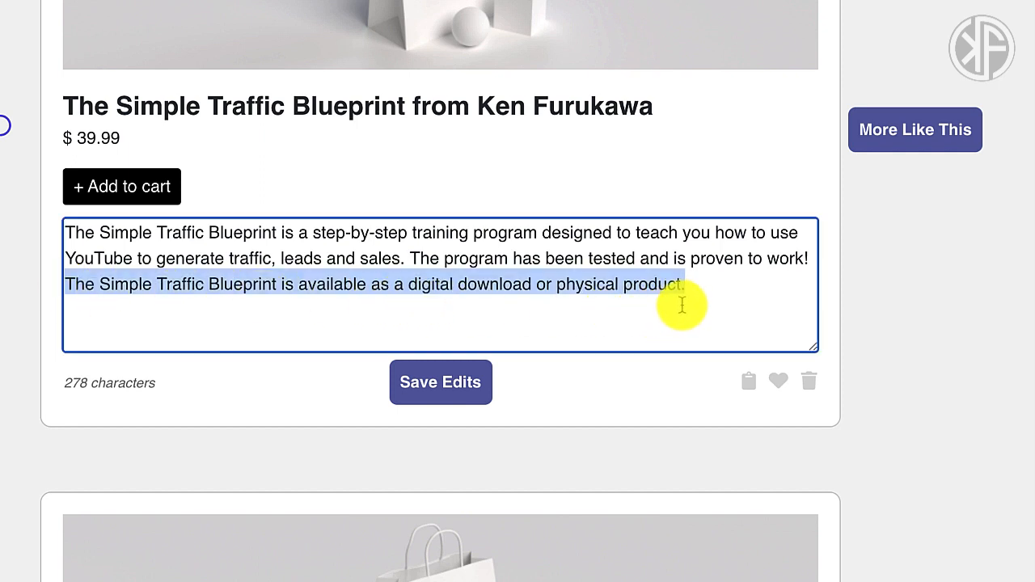
key("BackSpace")
key("Return")
type("Sign")
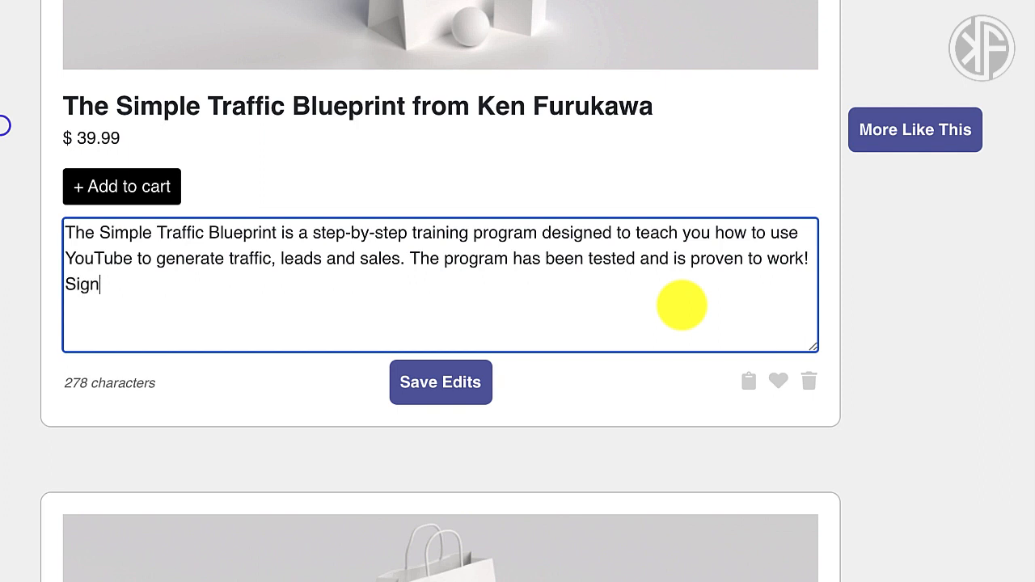
key("BackSpace")
key("BackSpace")
key("BackSpace")
key("BackSpace")
key("BackSpace")
key("BackSpace")
key("Return")
type("Grab you r copy today!")
key("BackSpace")
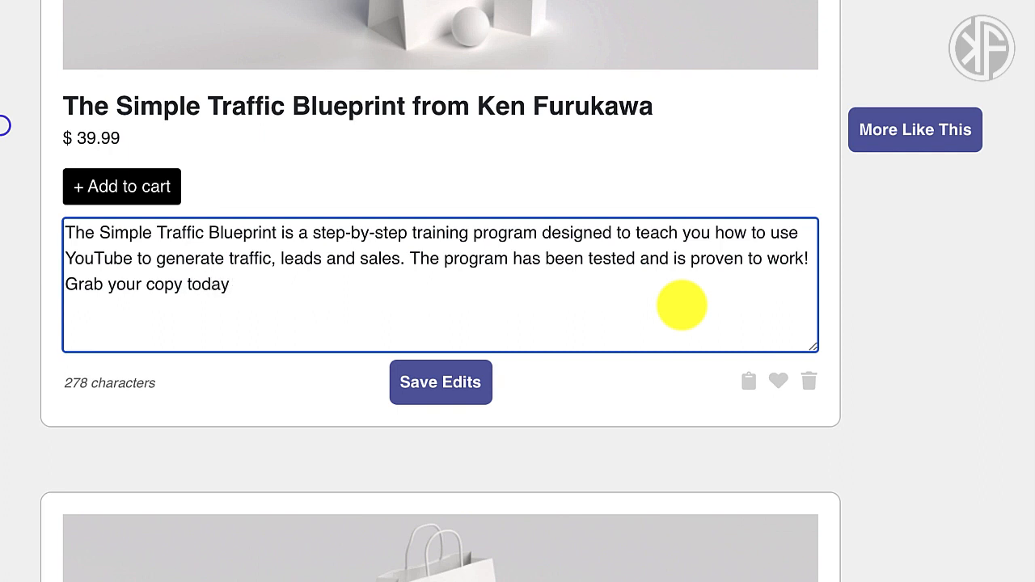
type(".")
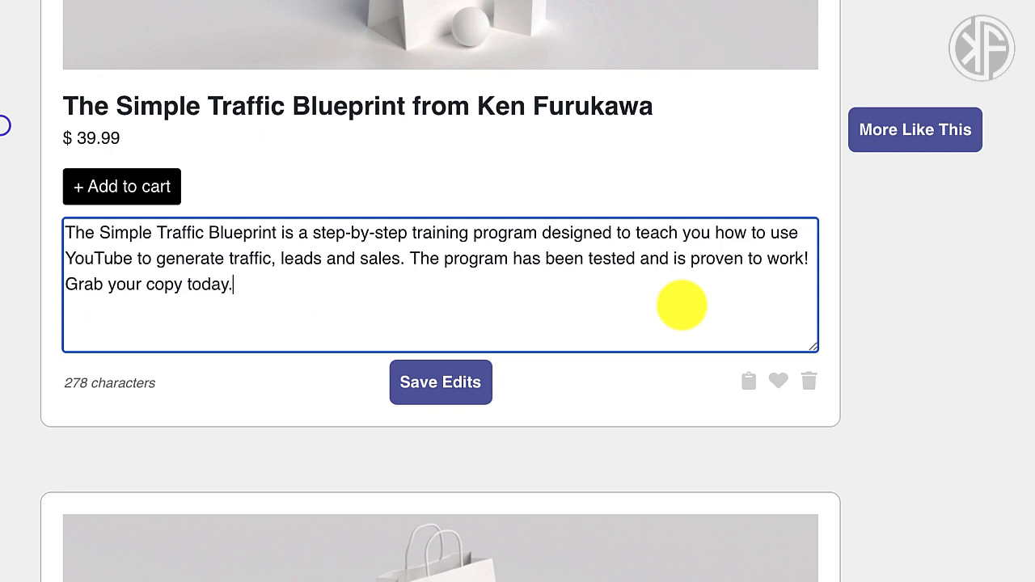
Save the edits to the description ending in "Grab your copy today."
left_click(449, 392)
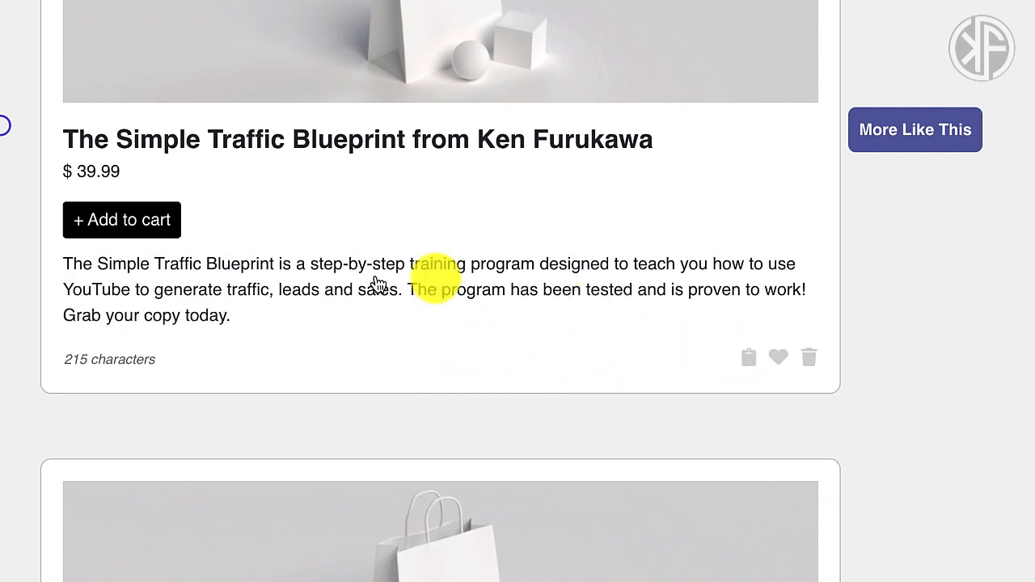
left_click(778, 357)
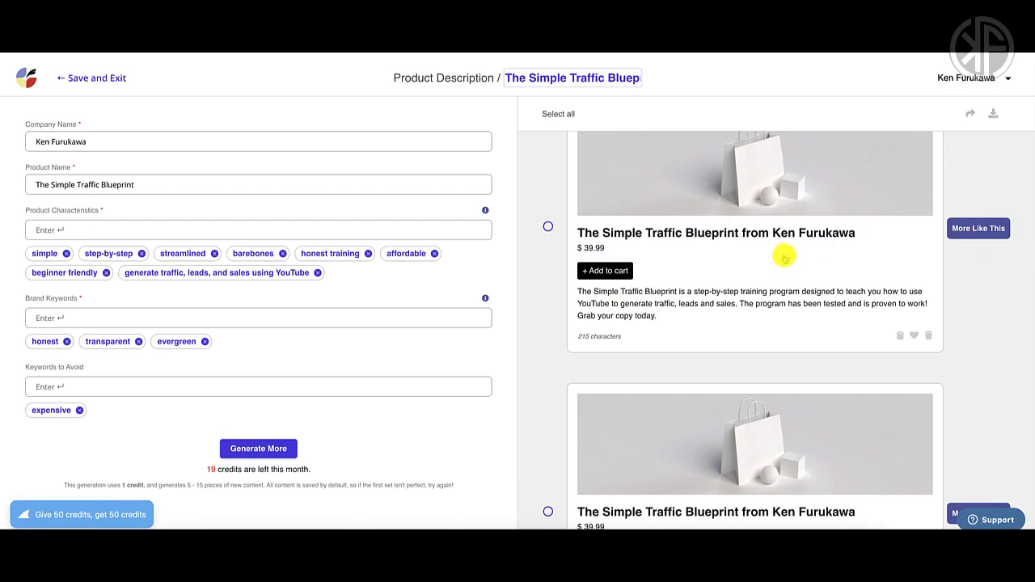
Replace the word "guidebook" with "course" in the generated description that calls the product the simplest and most streamlined
scroll(855, 277, "down", 1)
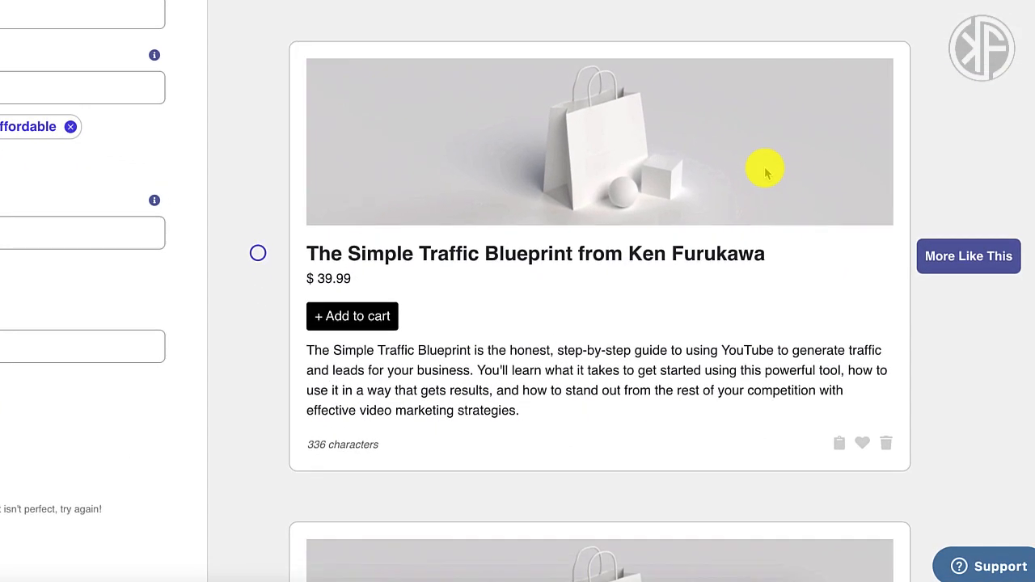
scroll(811, 227, "down", 1)
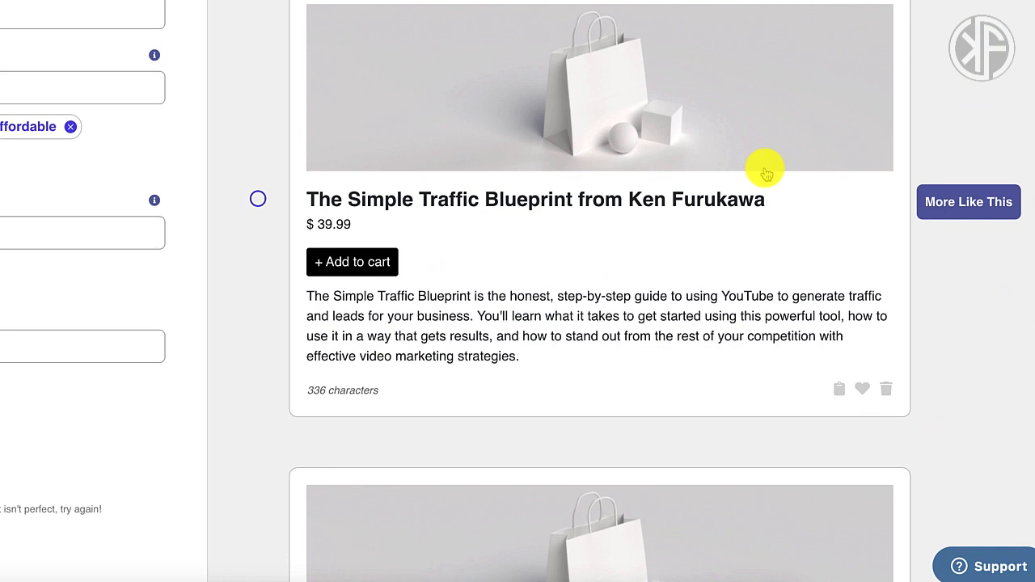
scroll(811, 227, "down", 1)
scroll(767, 174, "down", 1)
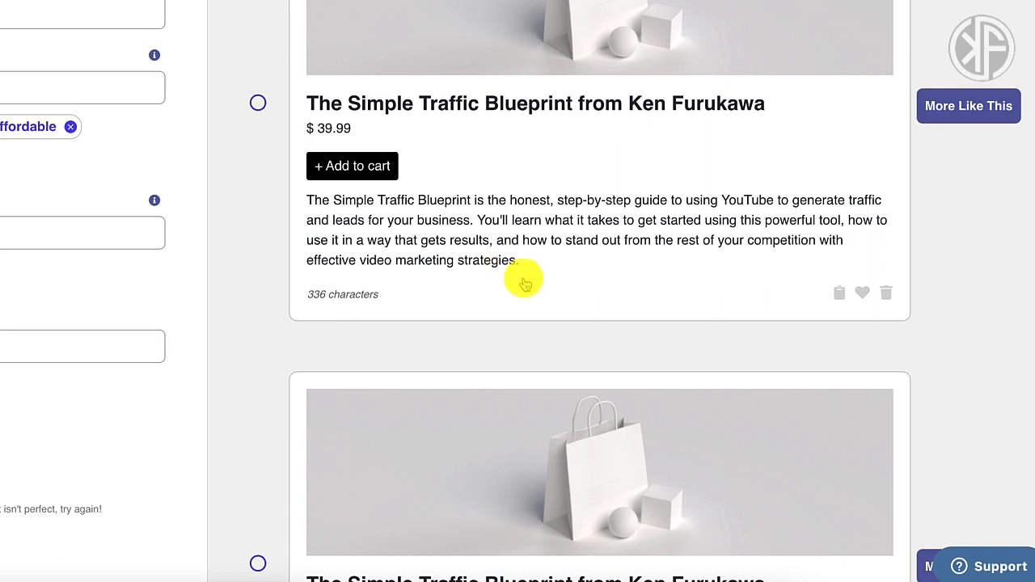
scroll(935, 347, "down", 3)
scroll(935, 348, "down", 1)
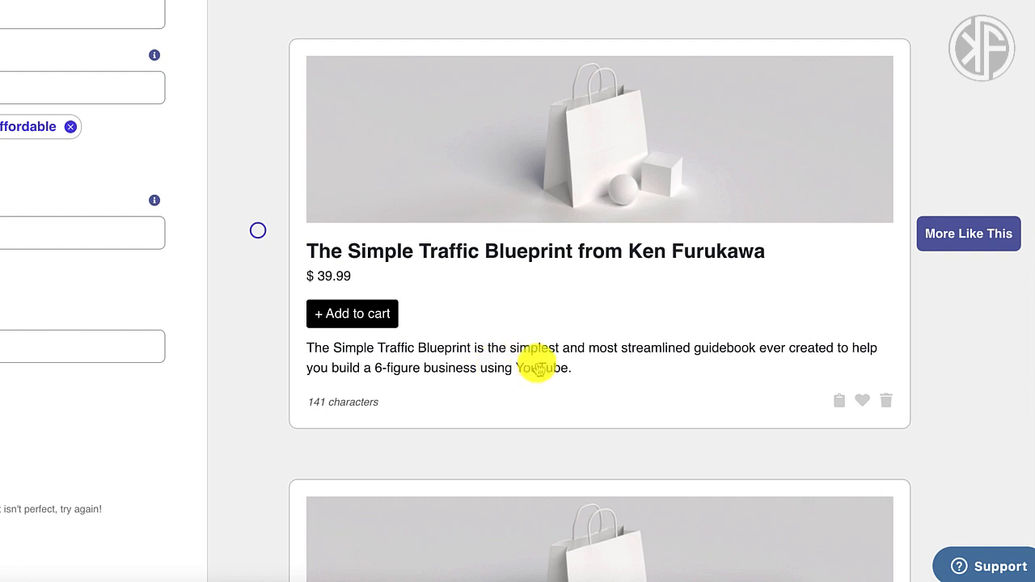
left_click(723, 353)
double_click(706, 351)
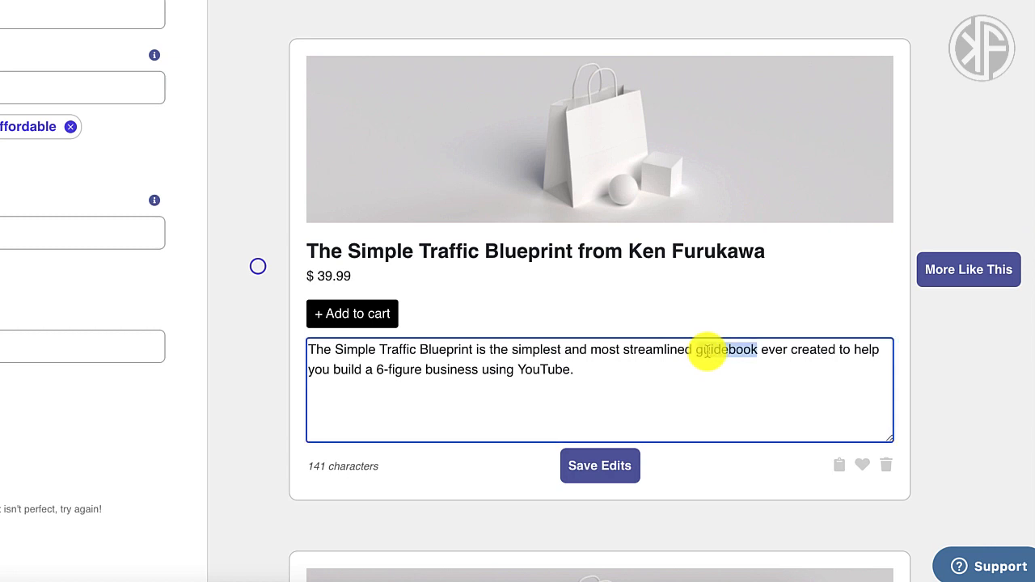
type("course")
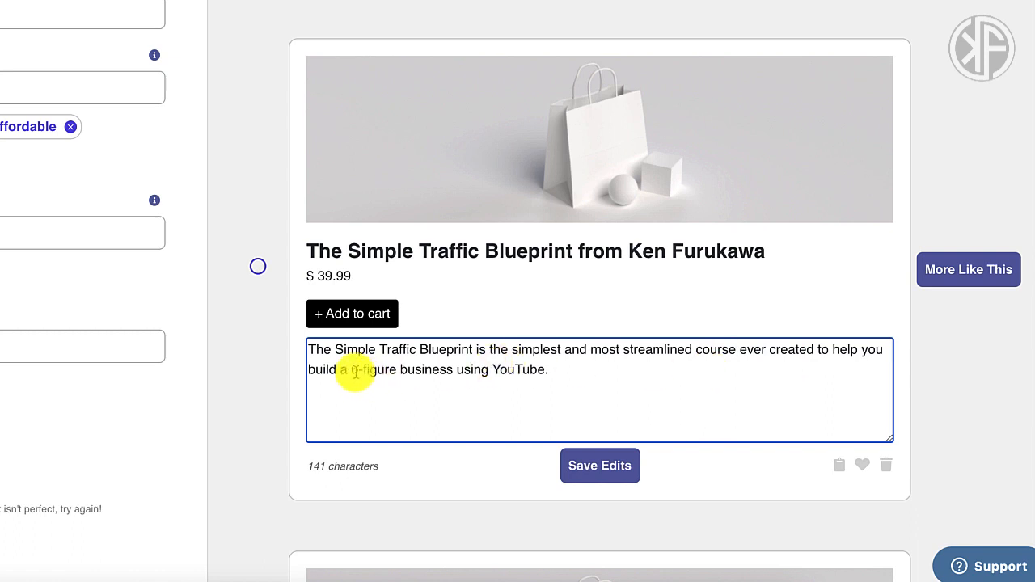
Replace "6-figure business" with "your online business" in the same description and save the edits
left_click_drag(349, 374, 457, 375)
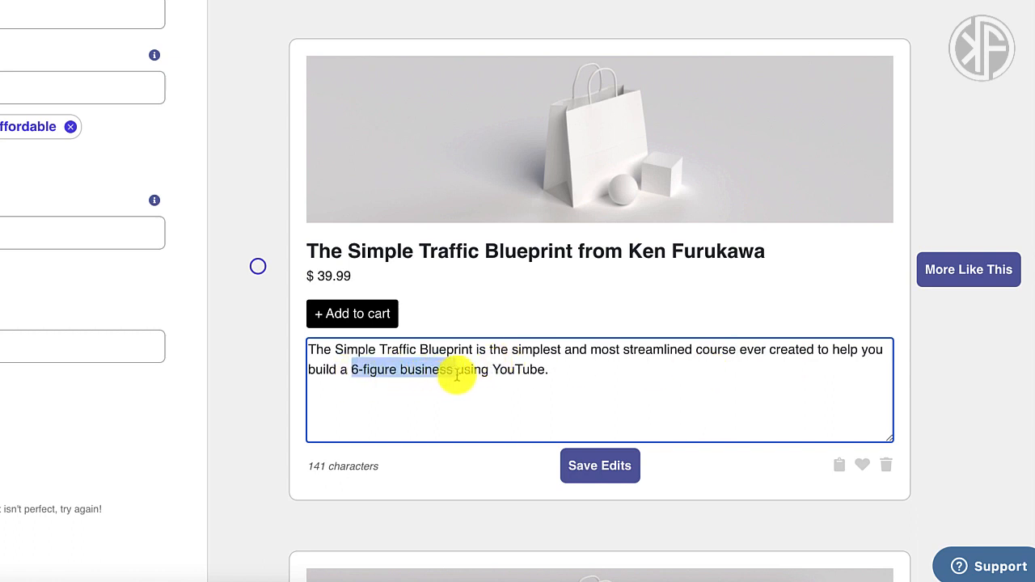
type("your re")
key("BackSpace")
key("BackSpace")
type("online bus")
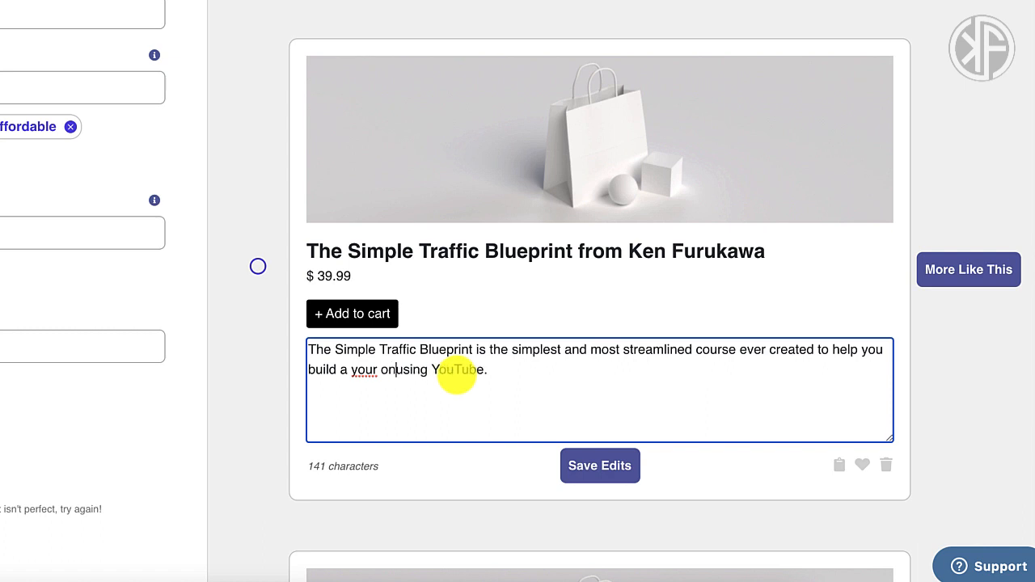
type("iness")
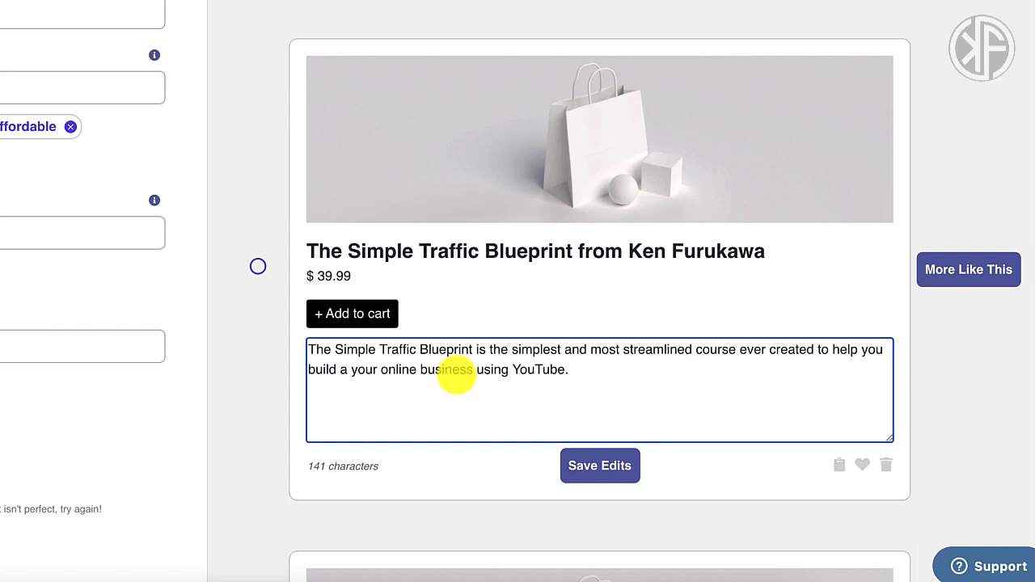
left_click(576, 466)
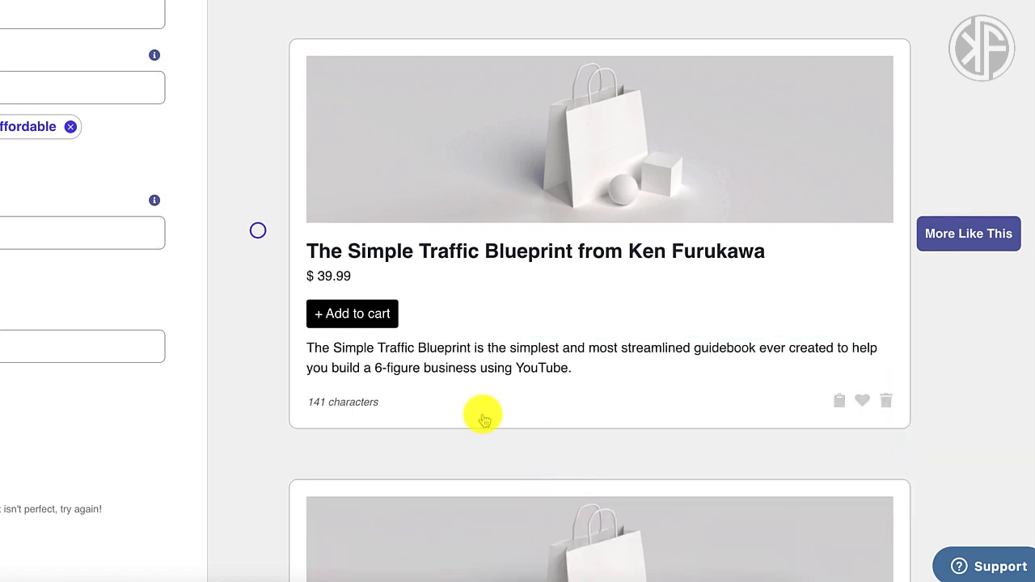
Generate more descriptions like the edited step-by-step training program one ending in "Grab your copy today."
scroll(480, 416, "down", 5)
scroll(482, 418, "down", 2)
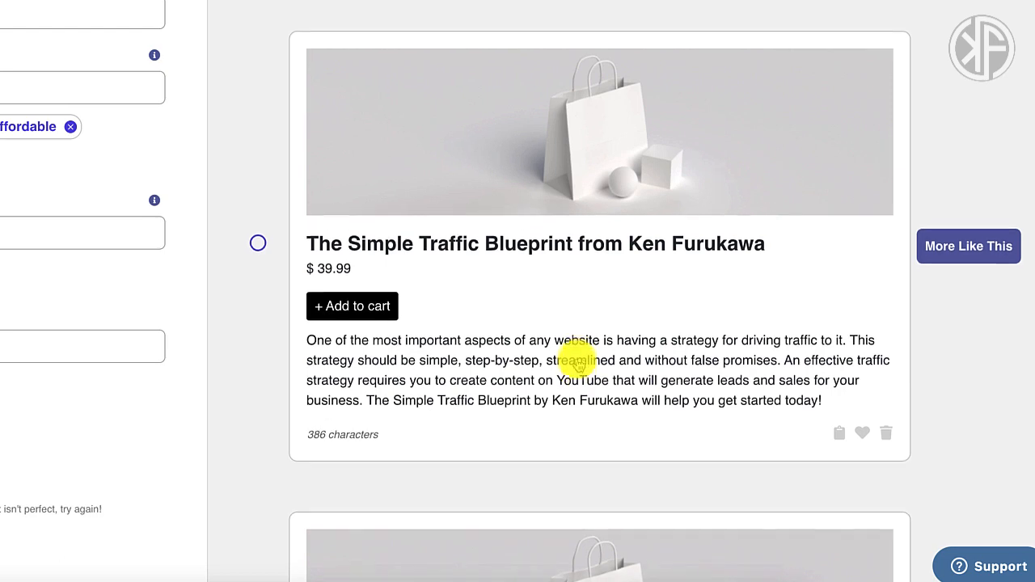
scroll(578, 366, "up", 6)
scroll(579, 365, "up", 10)
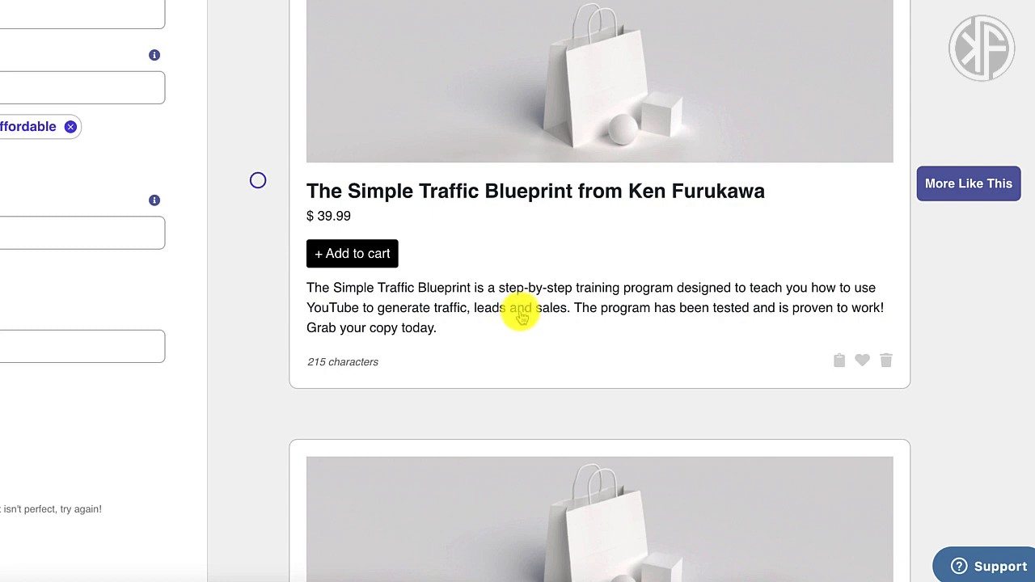
left_click(955, 186)
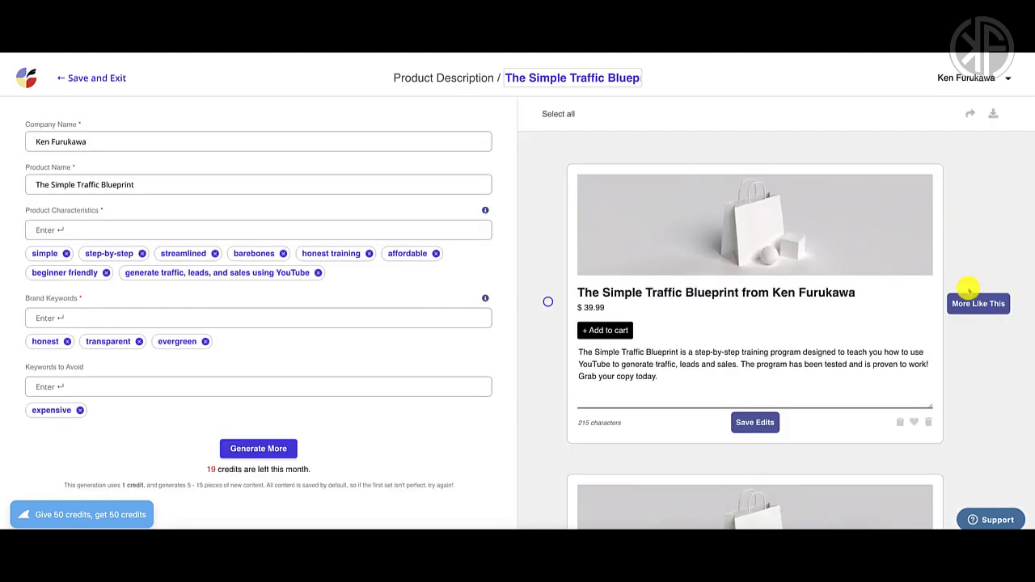
Examine the newly generated description variations and compare their wording with the edited original
scroll(977, 368, "down", 1)
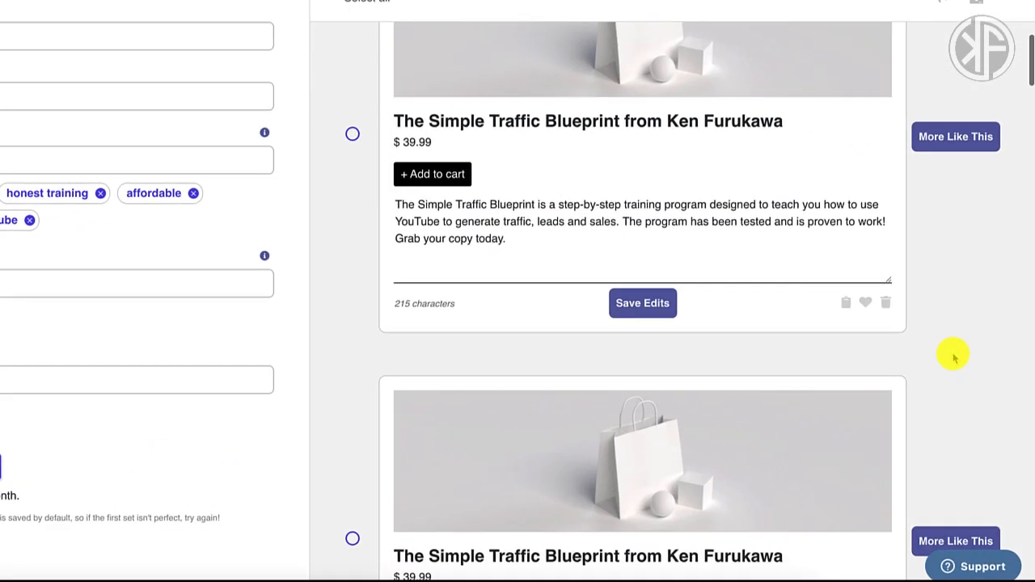
scroll(954, 356, "down", 3)
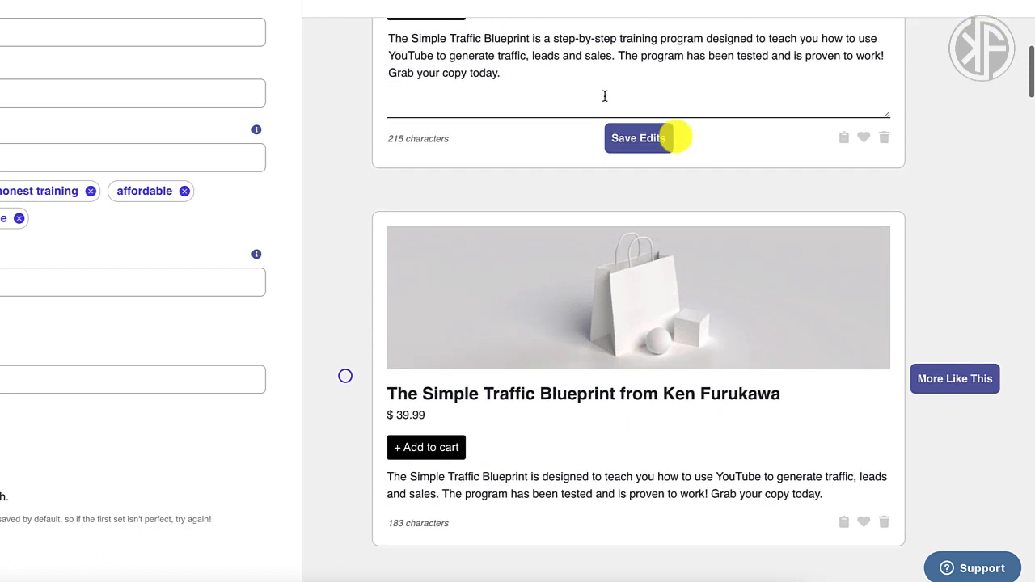
scroll(717, 264, "down", 4)
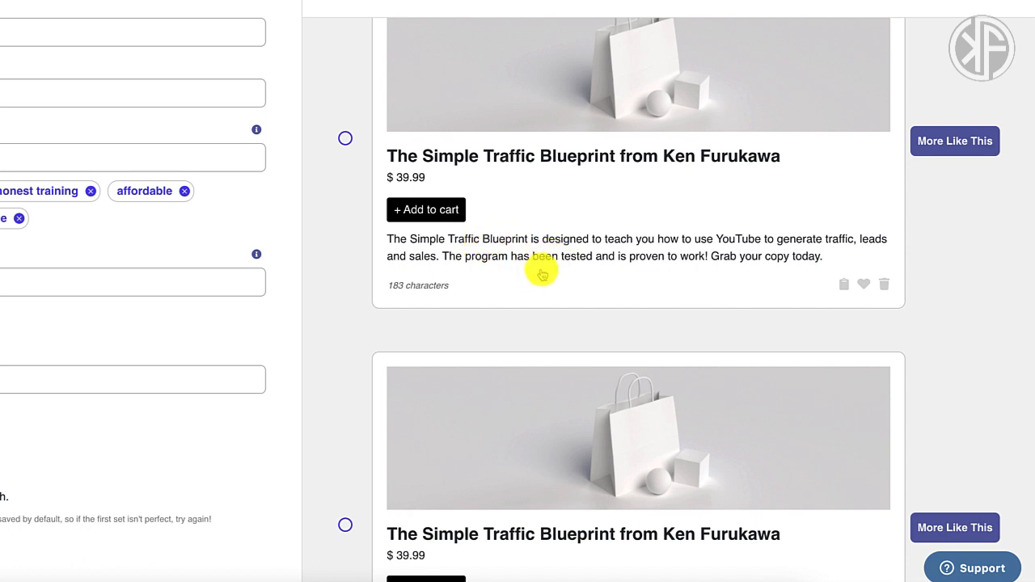
scroll(543, 275, "up", 5)
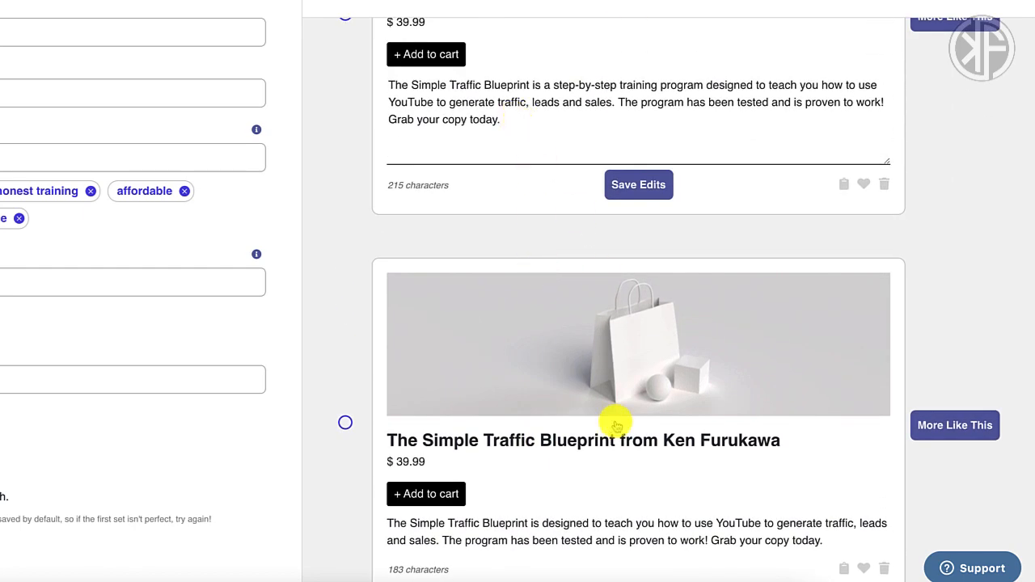
scroll(615, 421, "down", 4)
scroll(616, 427, "down", 5)
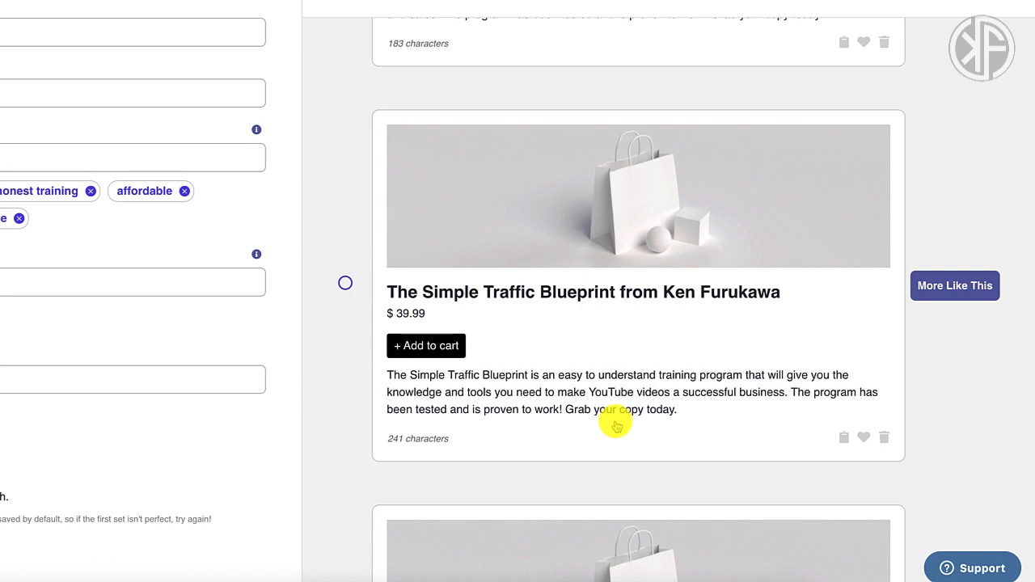
scroll(617, 426, "down", 8)
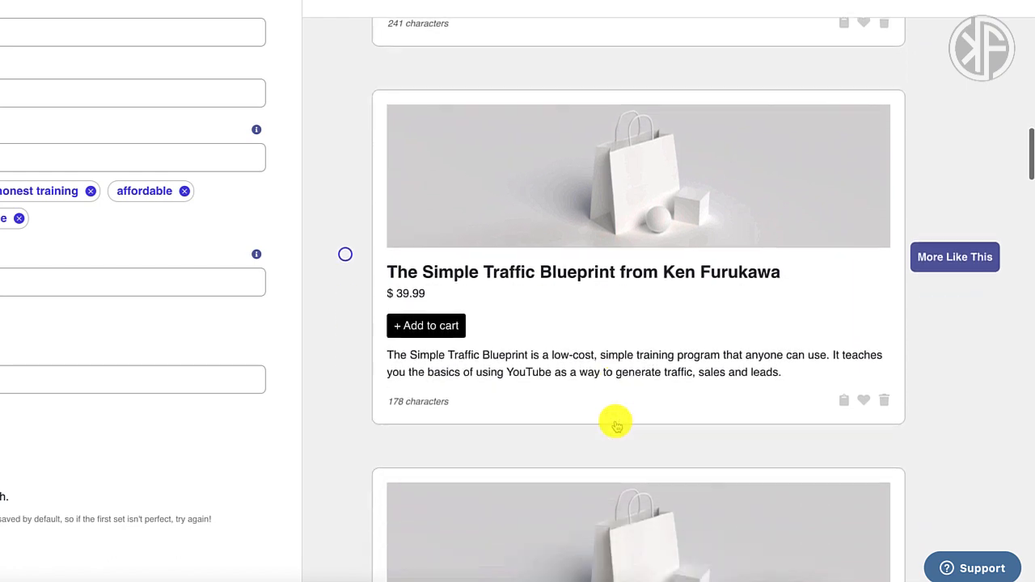
scroll(616, 426, "down", 3)
scroll(616, 427, "up", 2)
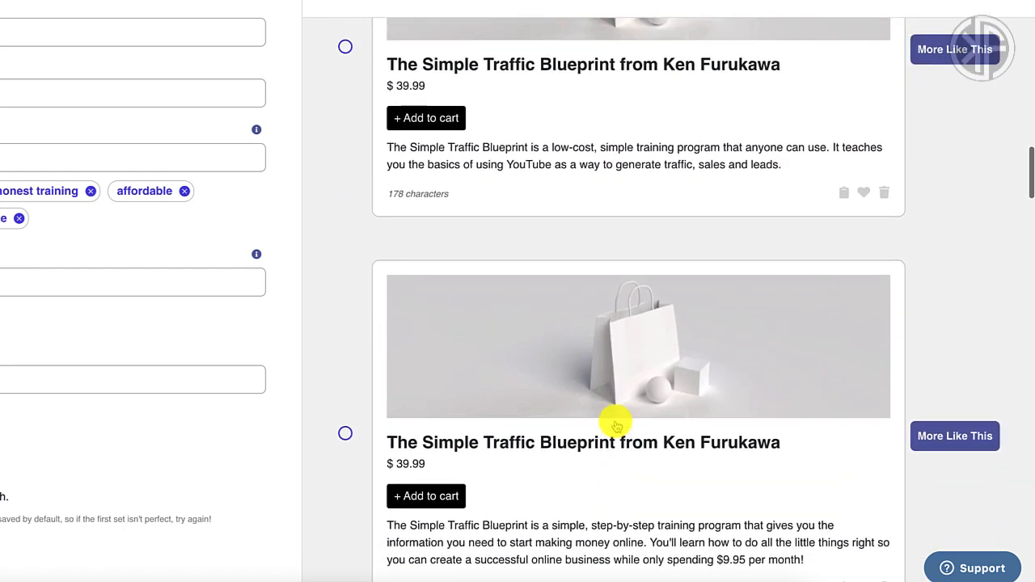
scroll(617, 427, "up", 15)
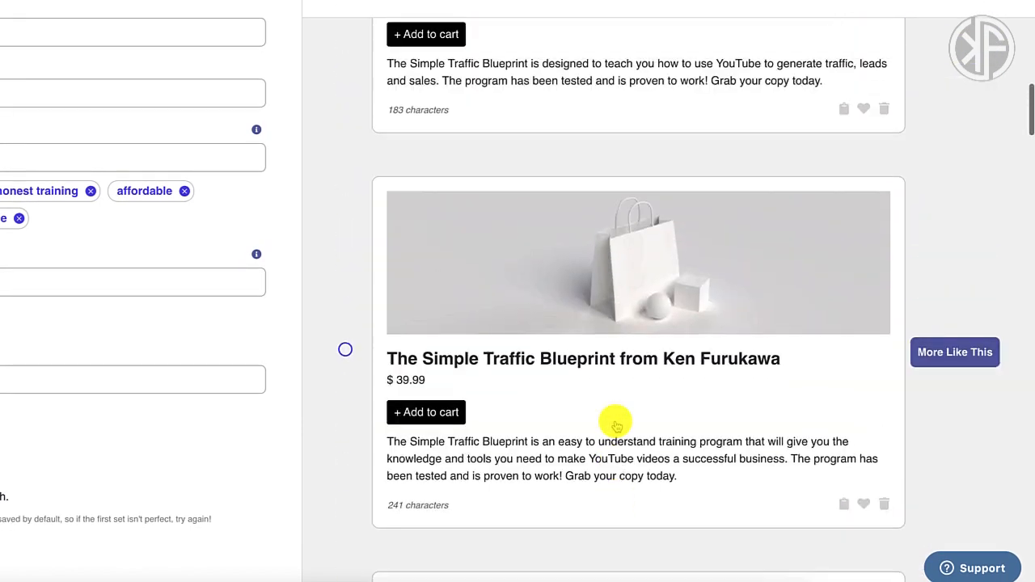
scroll(616, 426, "up", 6)
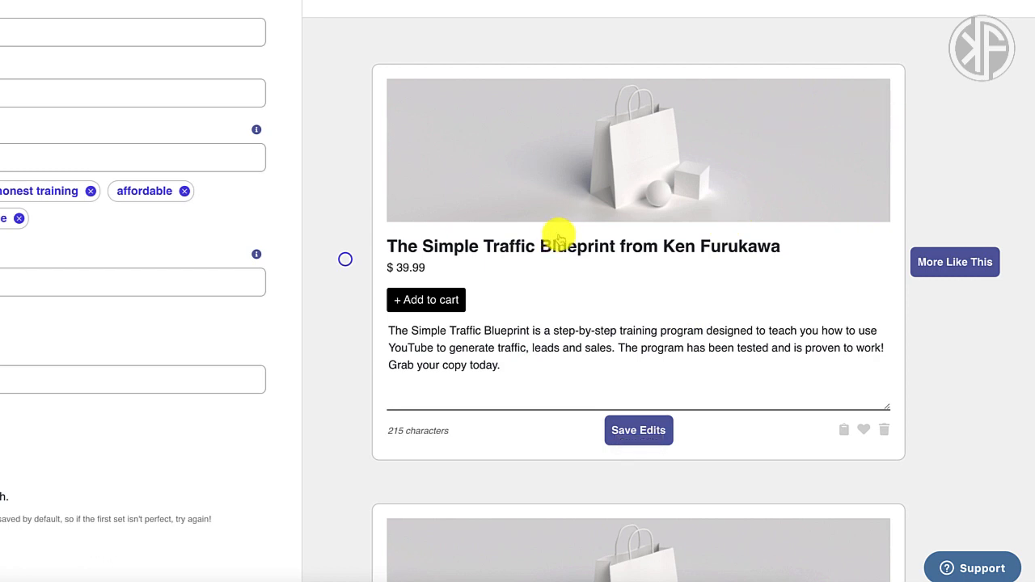
Mark the edited original description and the two variations directly below it as favorites
left_click(863, 431)
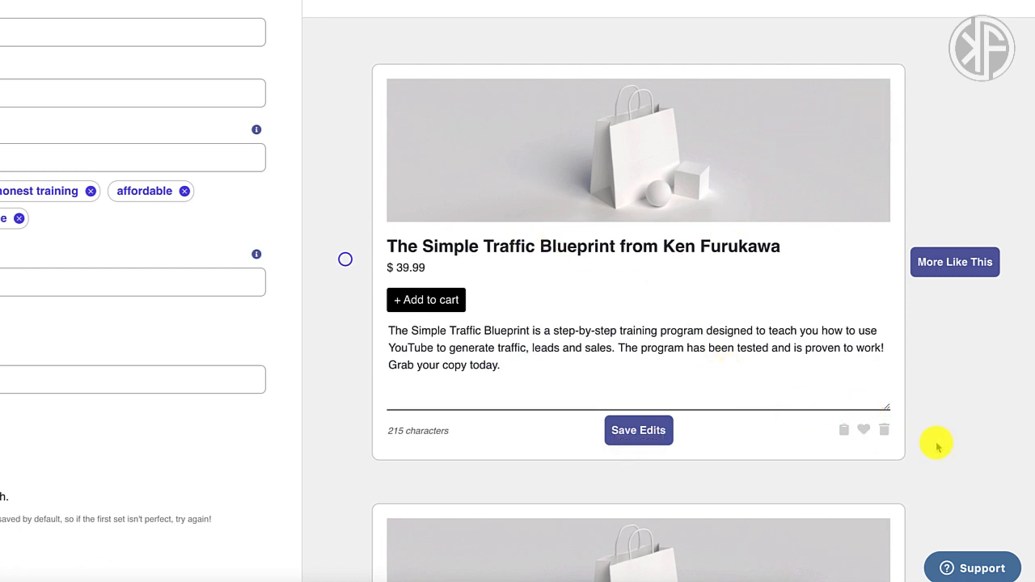
scroll(936, 444, "down", 5)
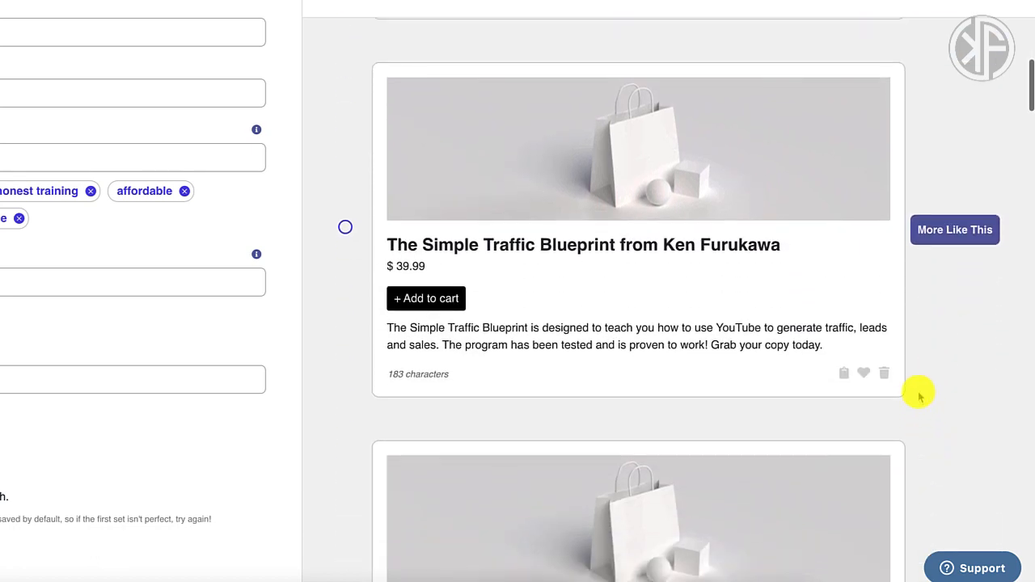
left_click(862, 372)
scroll(956, 427, "down", 3)
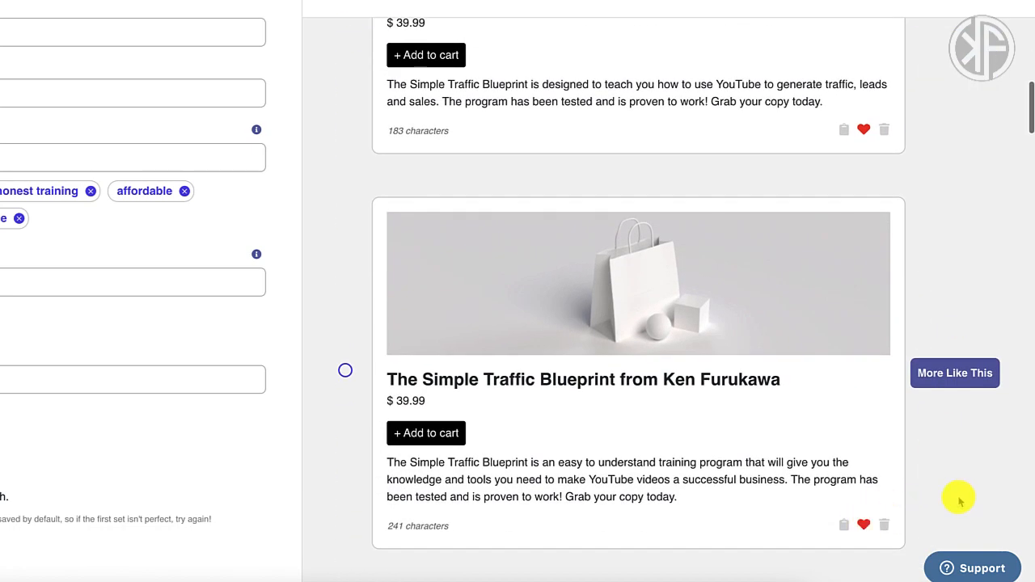
Share the generated copy and look through the descriptions on the shared page
scroll(960, 502, "up", 4)
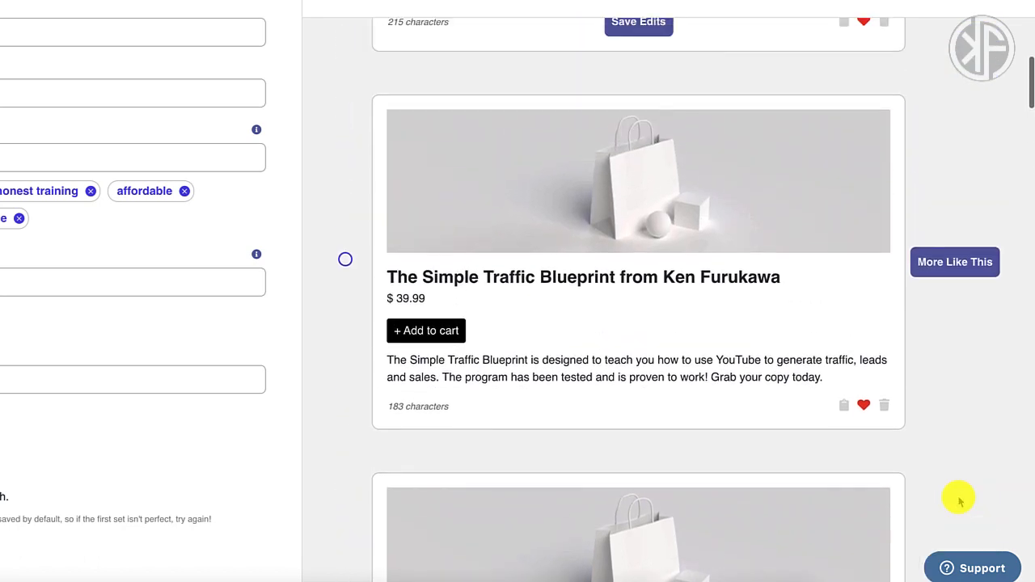
scroll(957, 498, "up", 3)
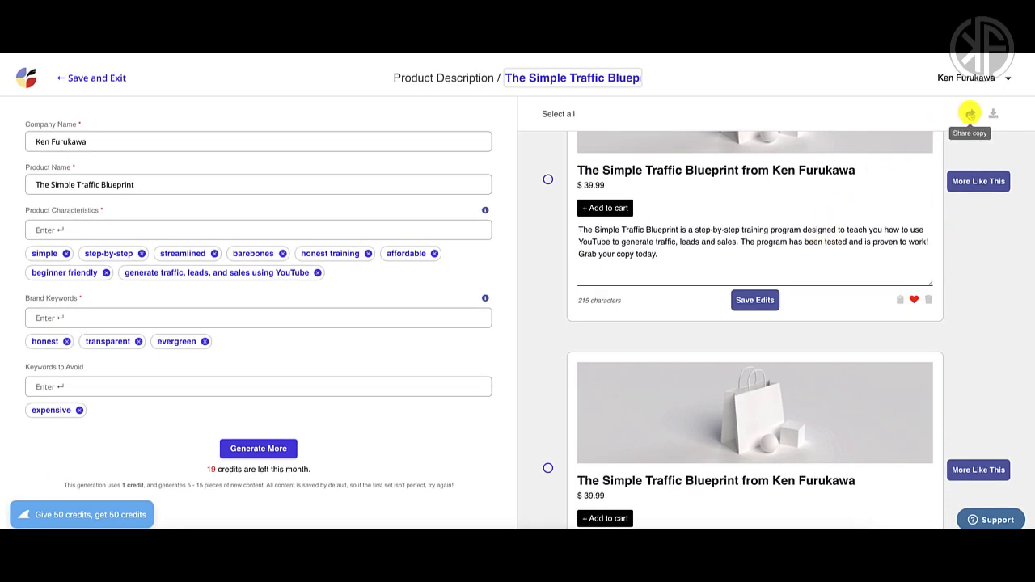
left_click(970, 114)
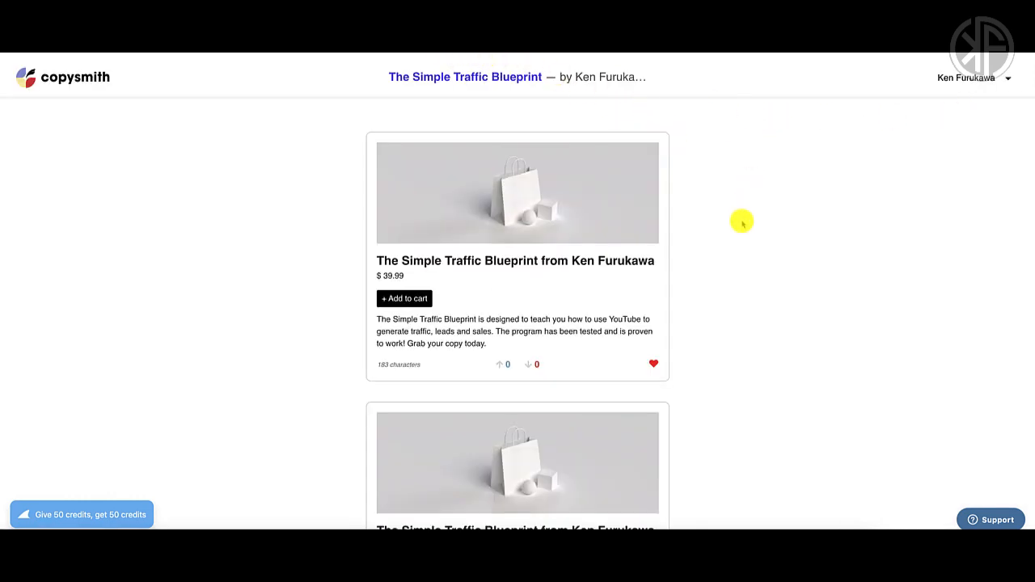
scroll(741, 222, "down", 3)
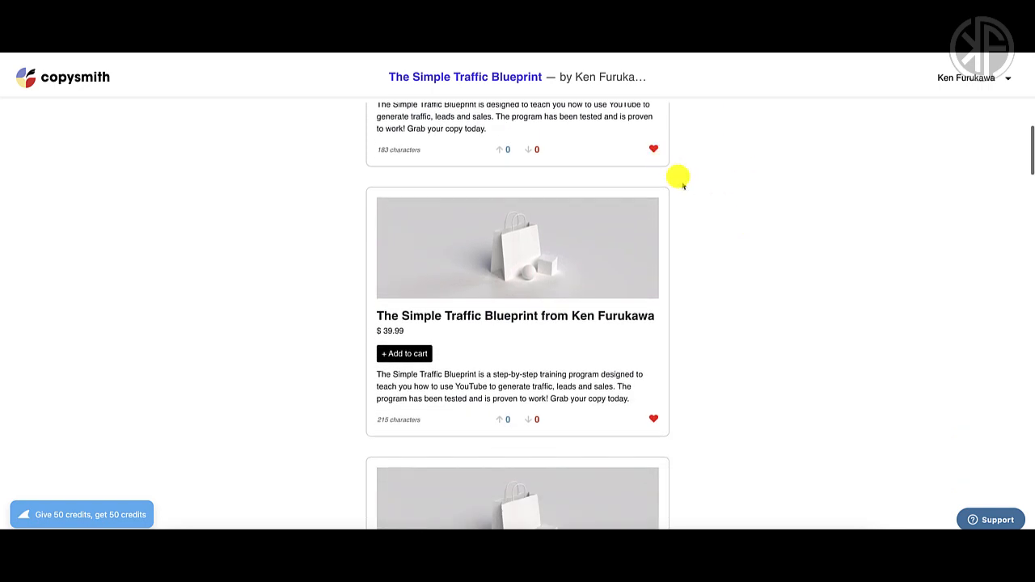
scroll(705, 220, "down", 6)
scroll(705, 222, "down", 5)
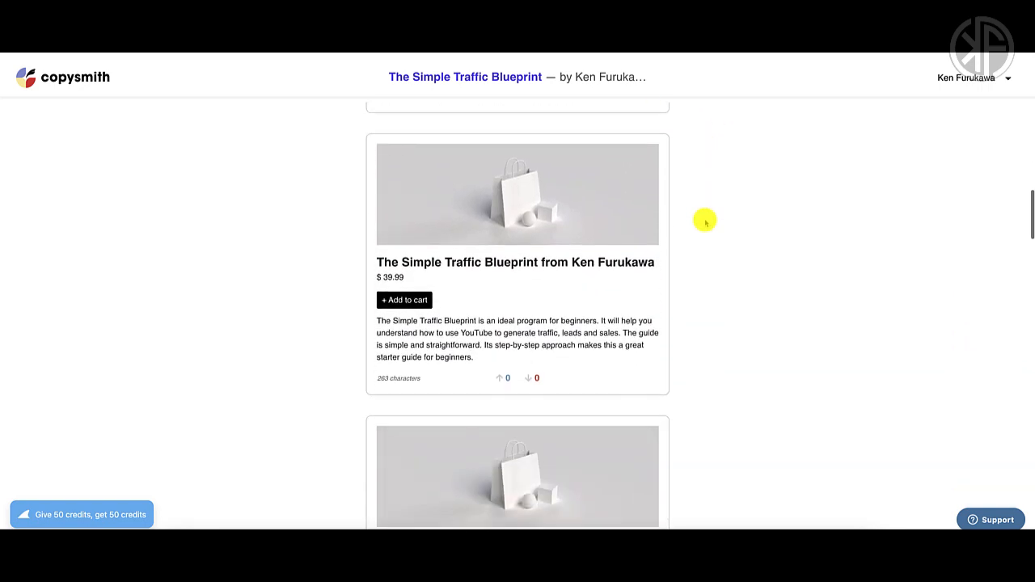
scroll(704, 220, "up", 10)
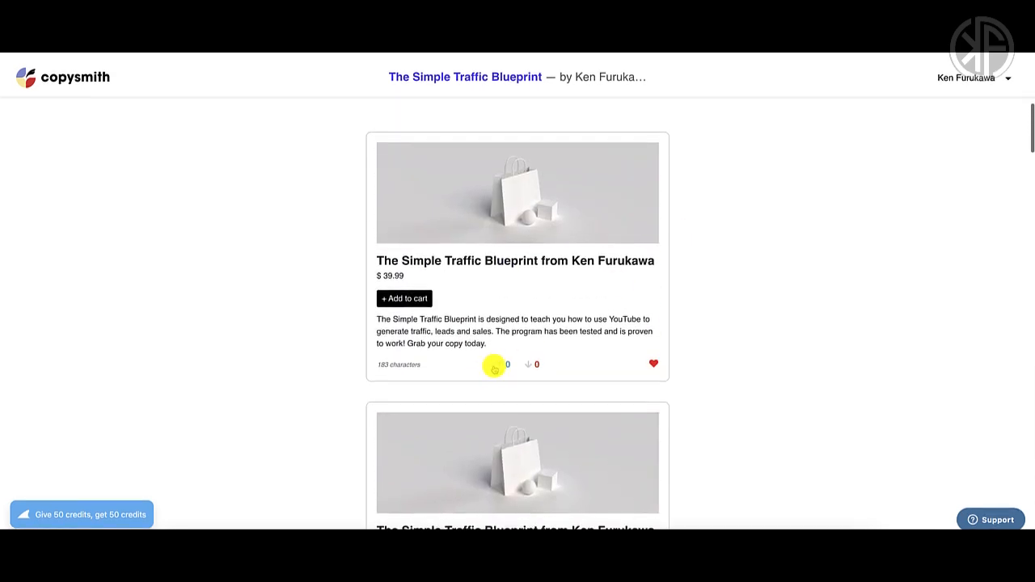
Downvote the step-by-step training program description and upvote the easy to understand training program description on the shared page
scroll(545, 376, "down", 3)
left_click(529, 367)
scroll(688, 404, "down", 3)
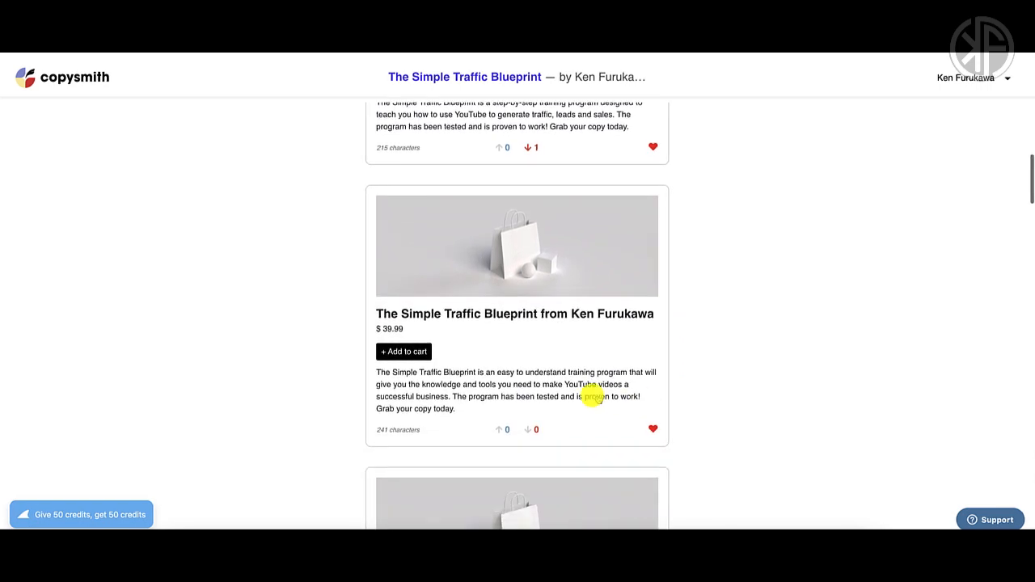
left_click(506, 429)
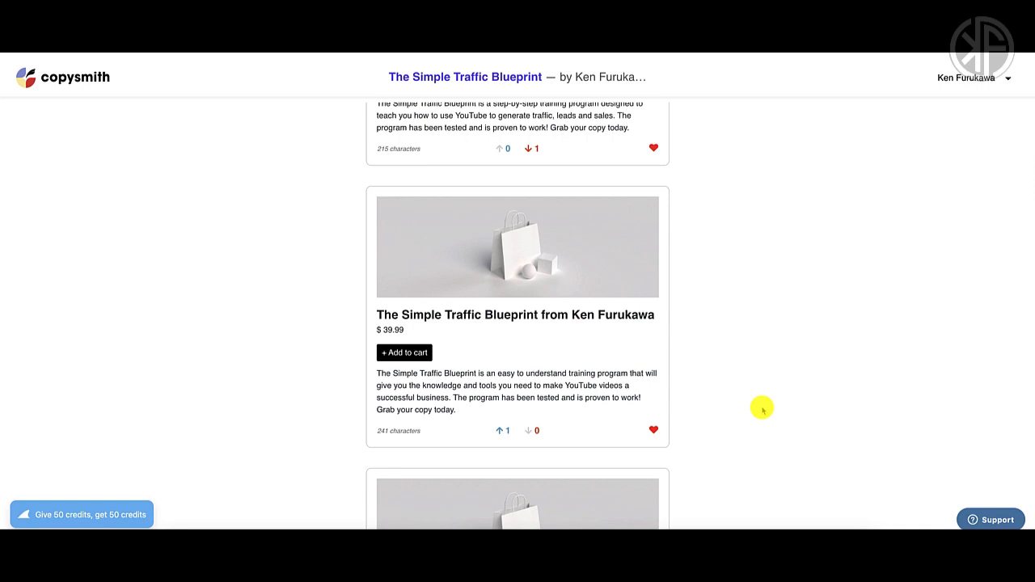
Leave the shared page, save and exit the product description, and open the Facebook Ad file for The Simple Traffic Blueprint
scroll(523, 242, "down", 1)
right_click(209, 246)
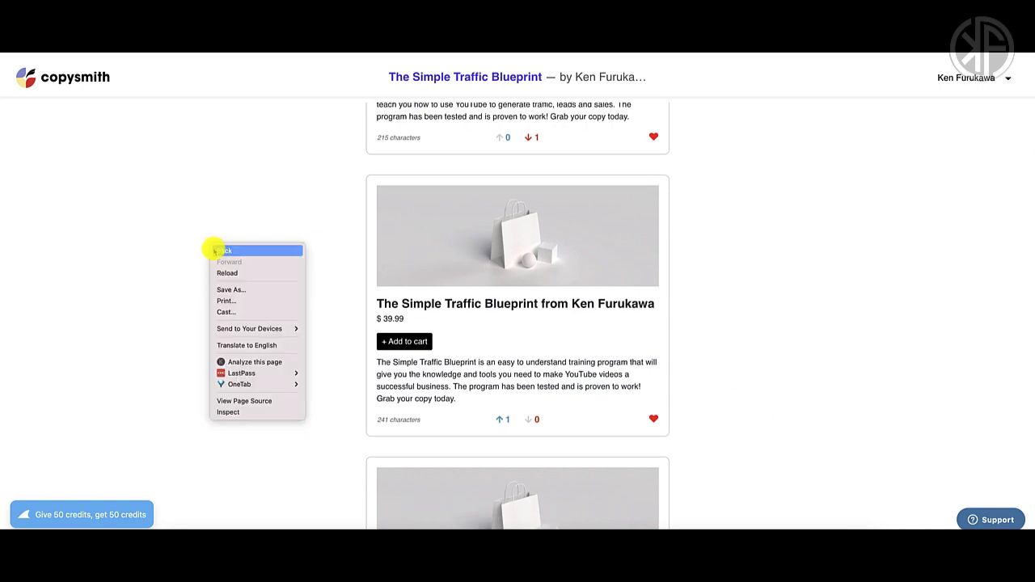
left_click(215, 251)
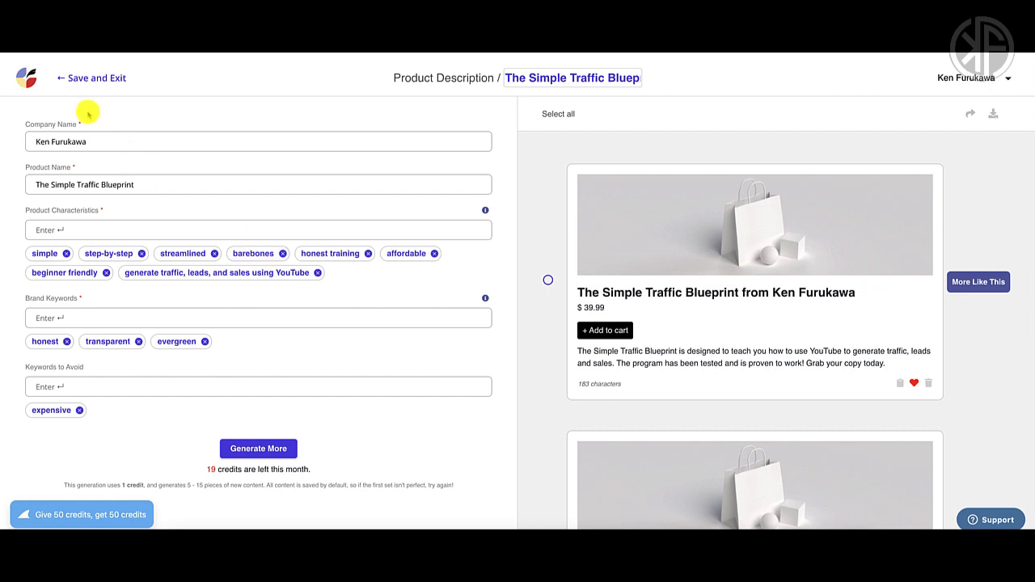
left_click(97, 77)
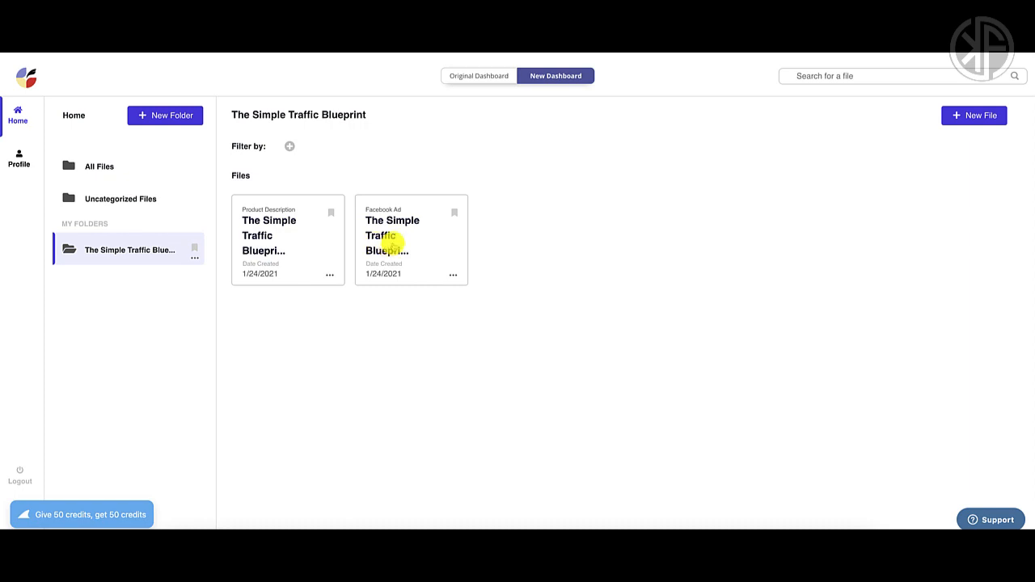
left_click(394, 245)
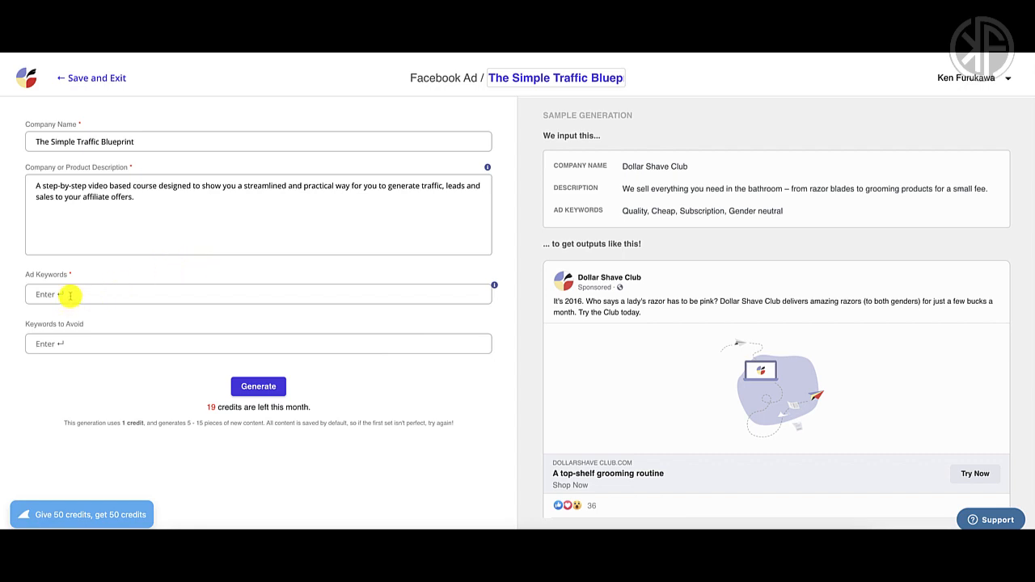
Add "make money online" as an ad keyword and generate the Facebook ads
mouse_move(493, 288)
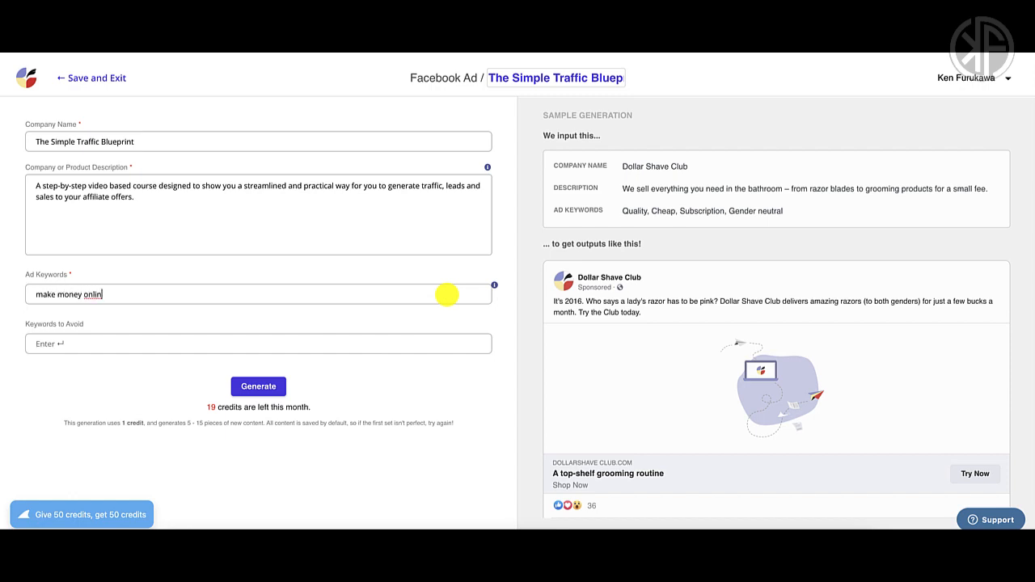
key("Return")
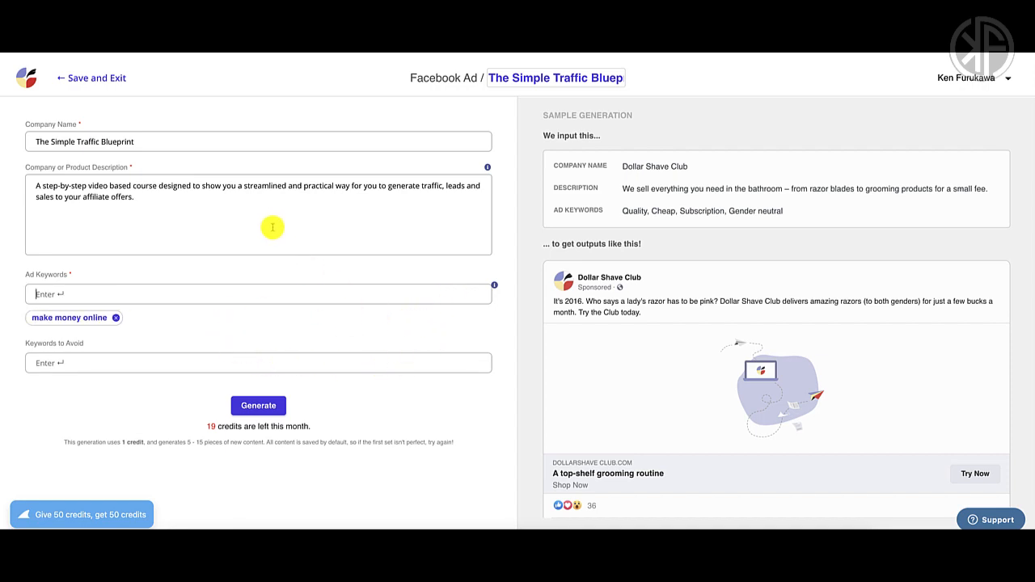
left_click(258, 405)
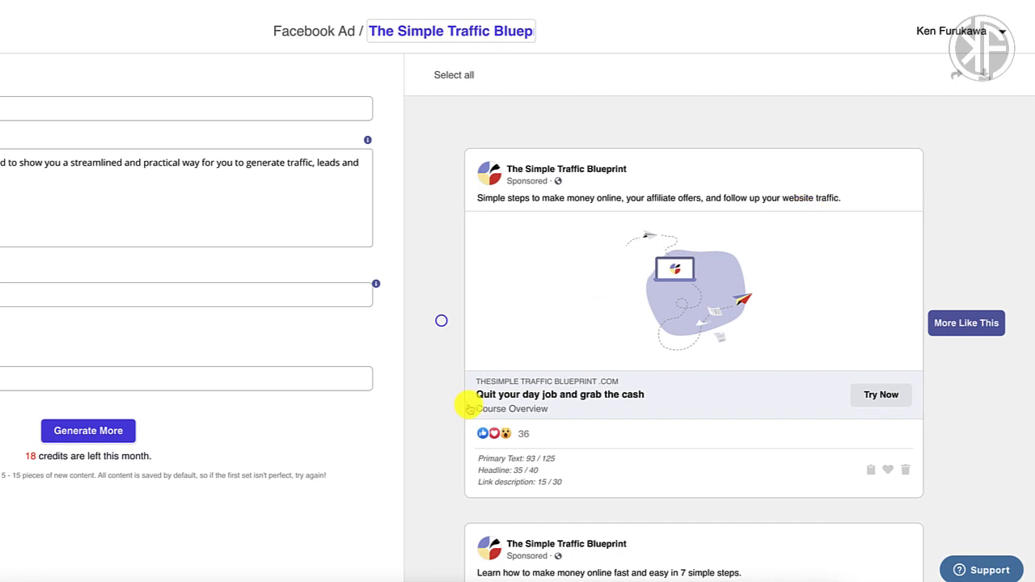
Review the generated ads and favorite those headlined "How to make Money online for free" and "Make money online with the simple traffic bl…"
scroll(611, 404, "down", 1)
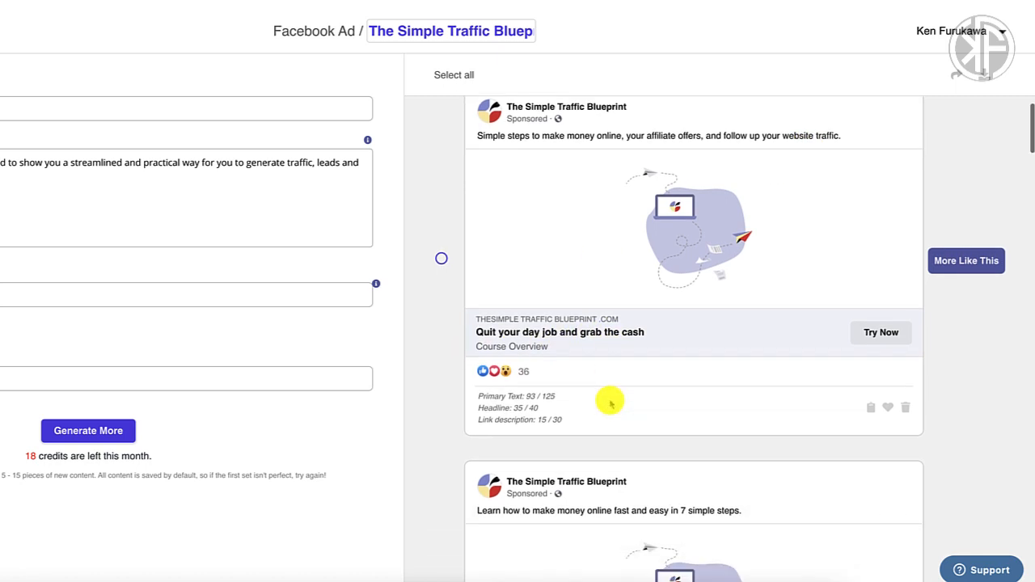
scroll(610, 404, "down", 1)
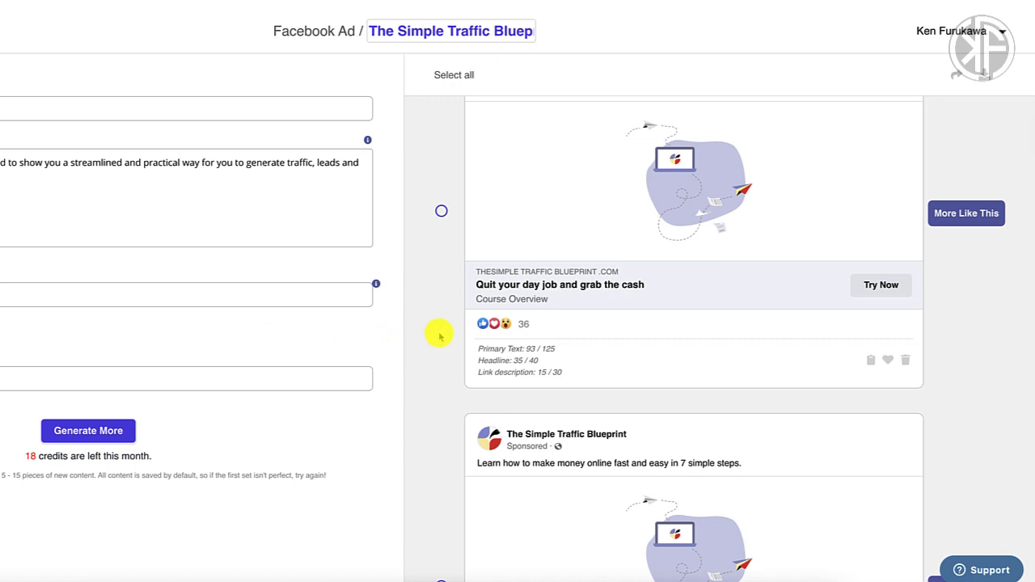
scroll(439, 335, "down", 3)
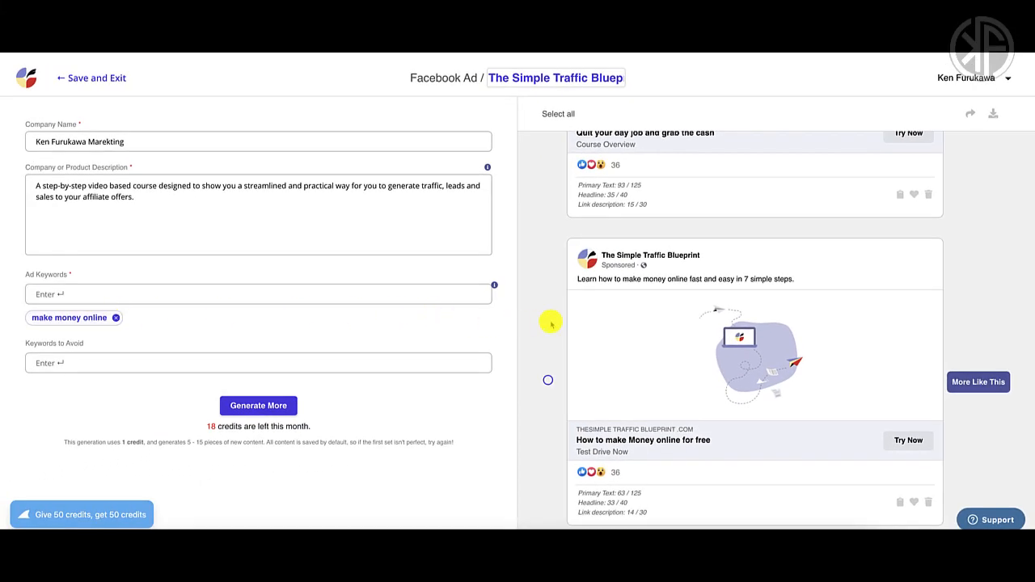
scroll(550, 324, "down", 5)
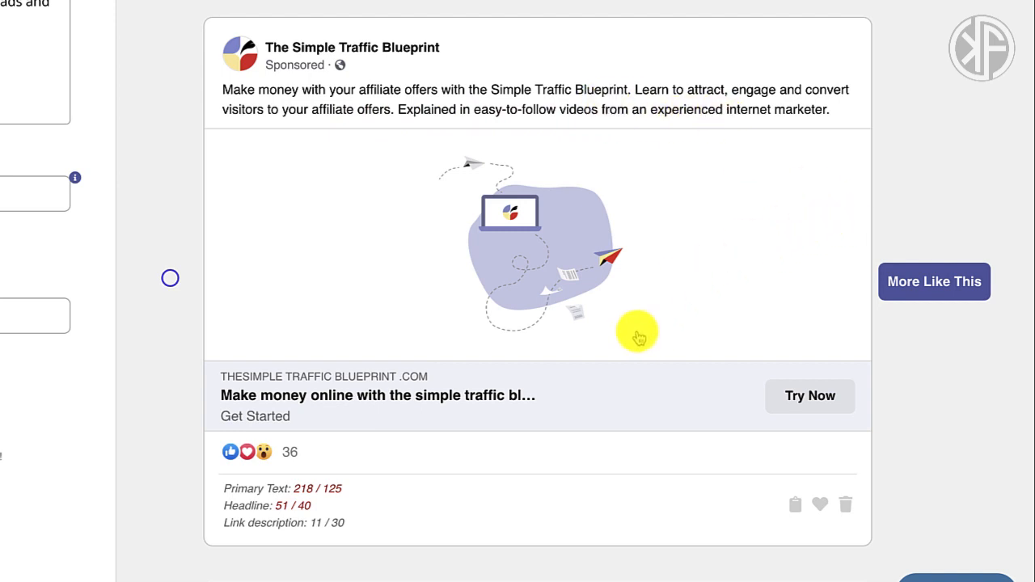
left_click(820, 504)
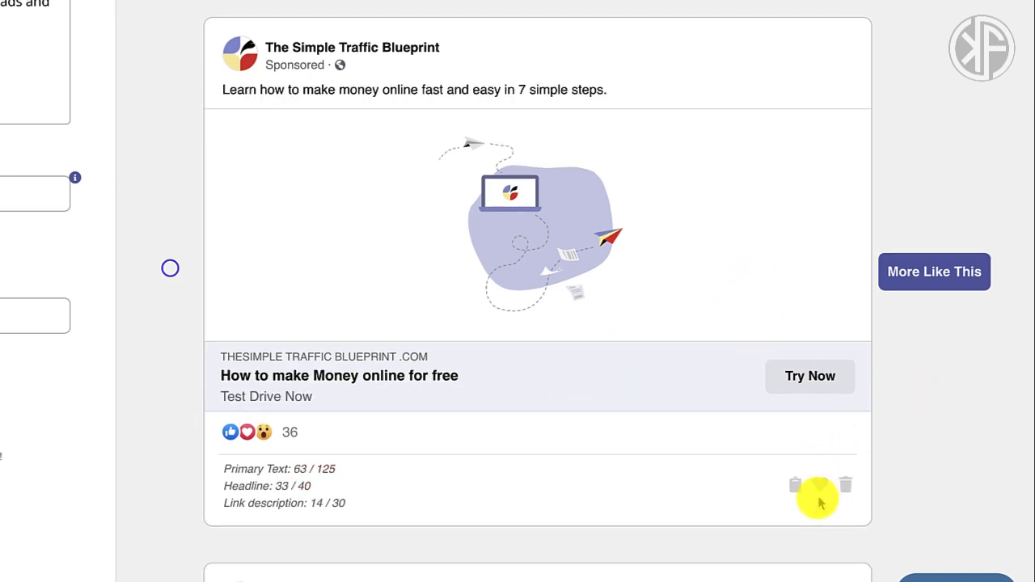
left_click(821, 487)
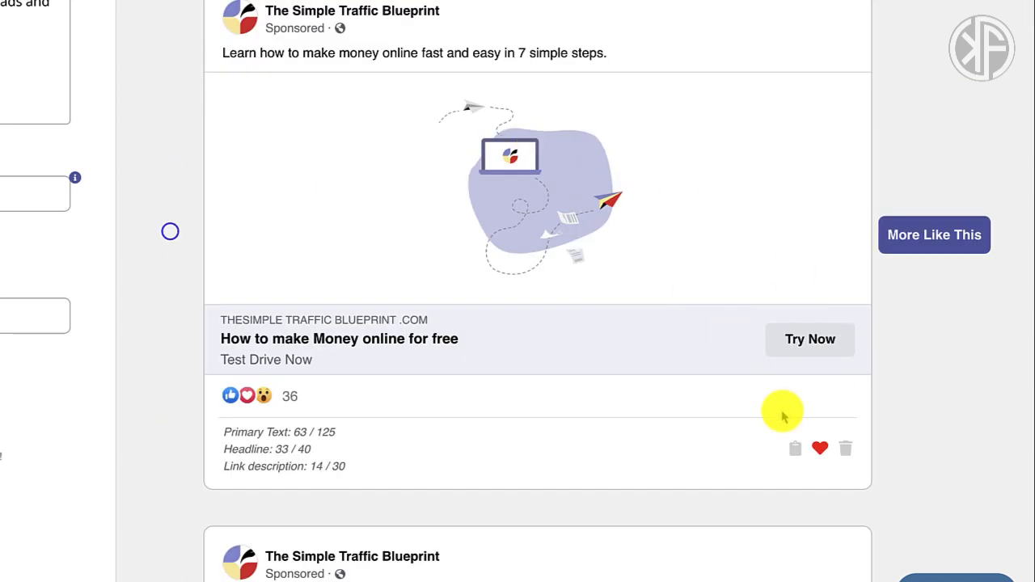
scroll(577, 247, "down", 2)
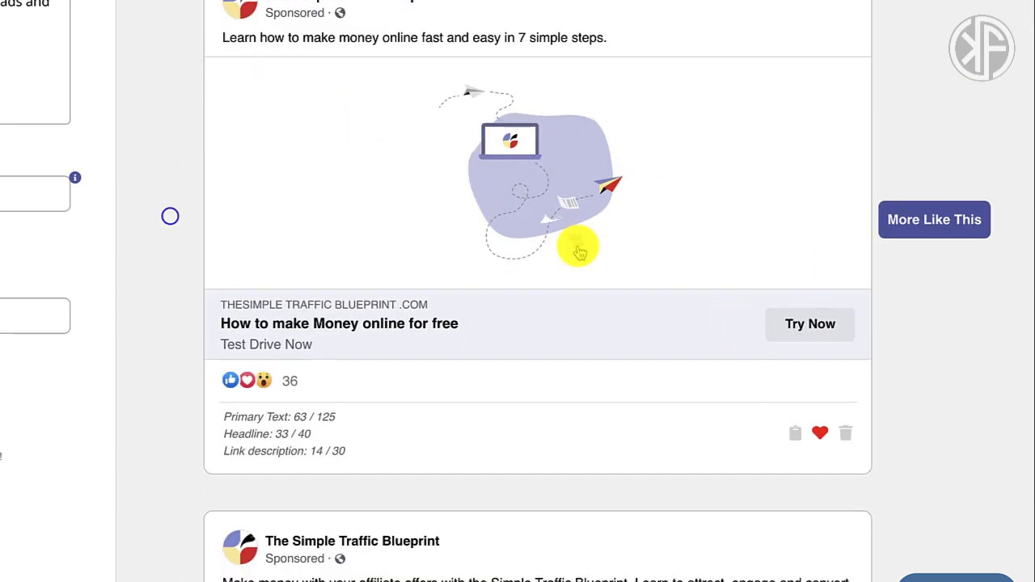
left_click(820, 361)
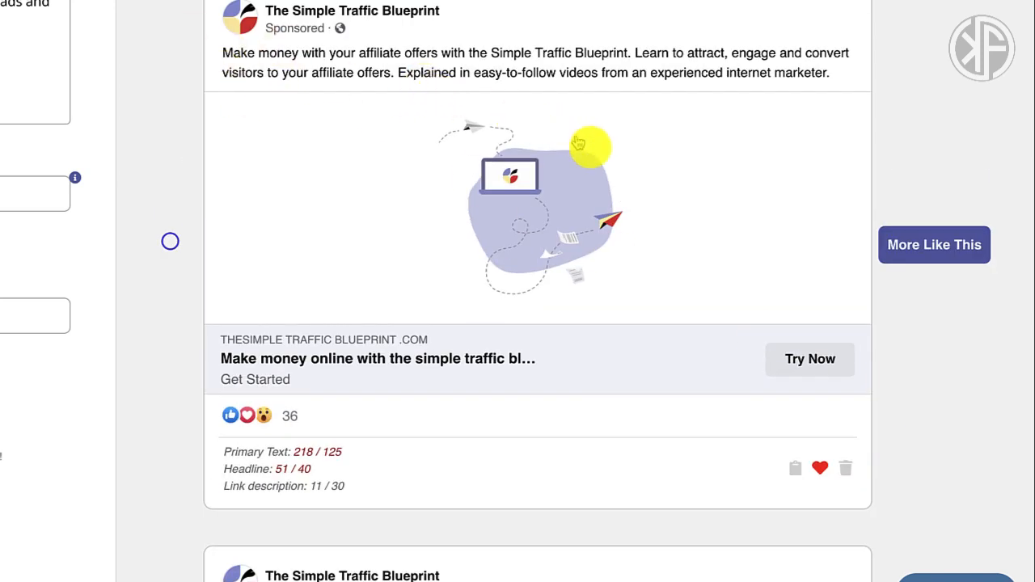
Mark the "Start making money online" ad as a favorite and look through the surrounding ads
left_click(934, 245)
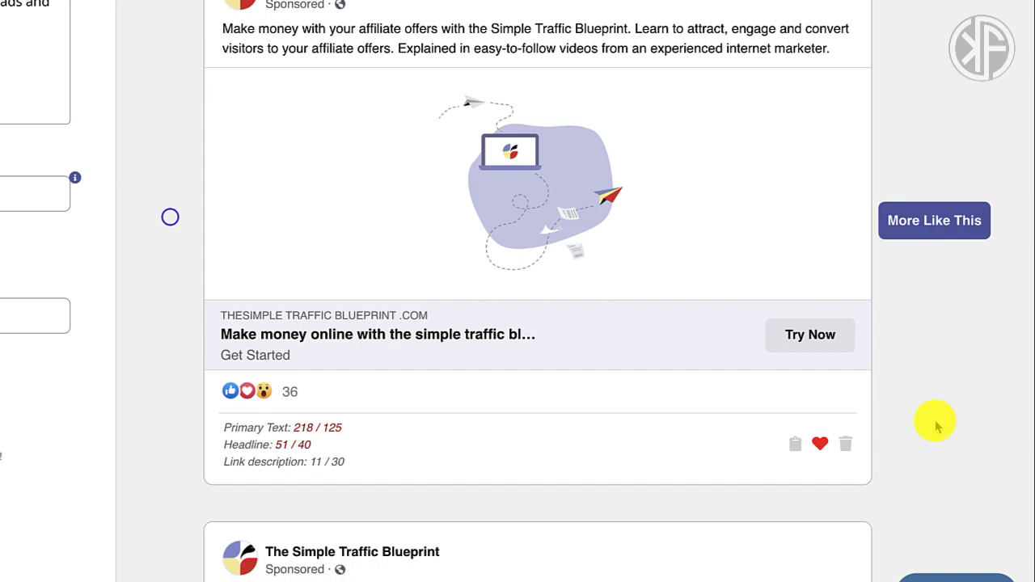
scroll(538, 241, "down", 3)
scroll(538, 241, "down", 3)
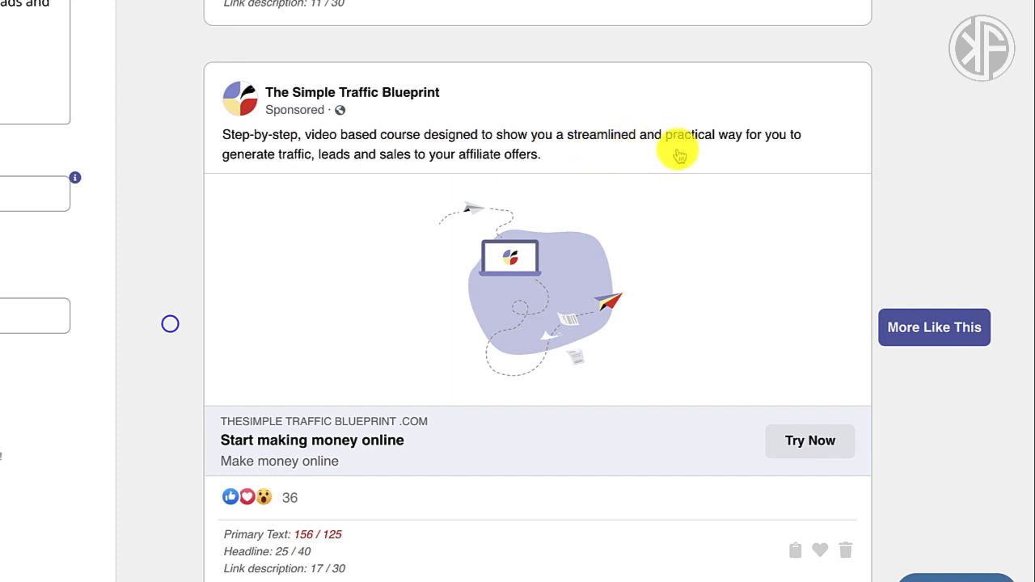
left_click(819, 551)
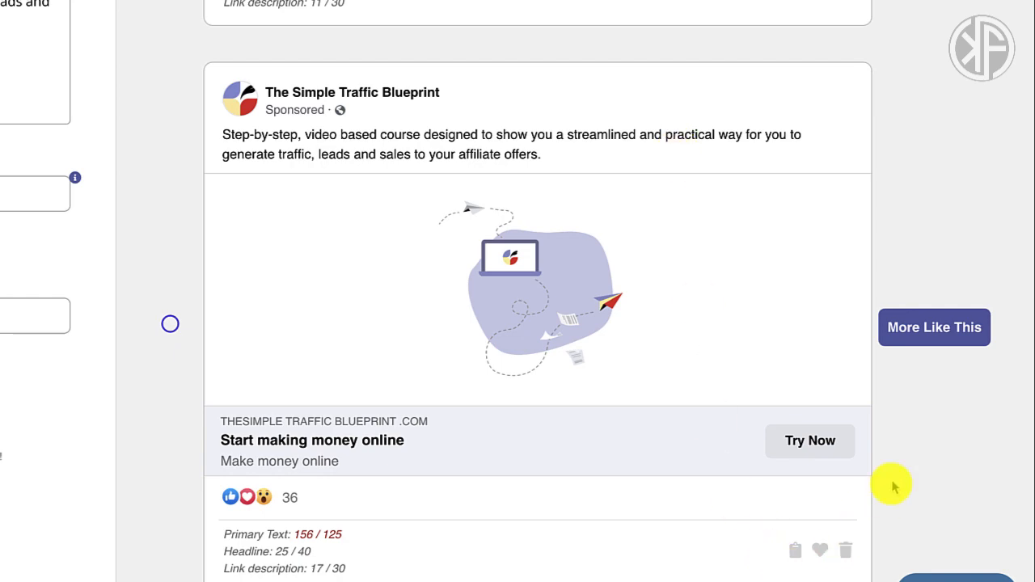
scroll(894, 482, "down", 5)
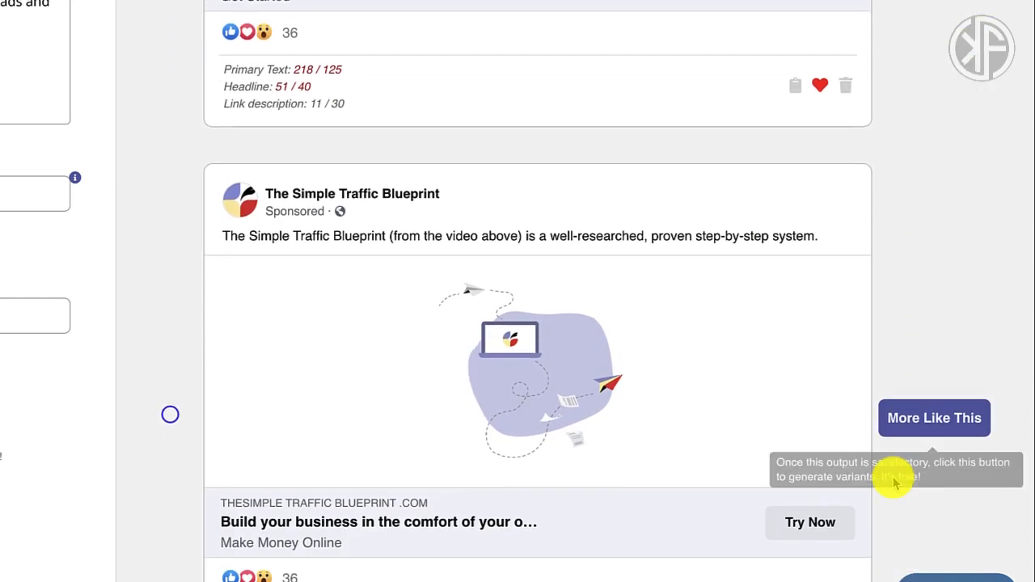
scroll(893, 483, "down", 1)
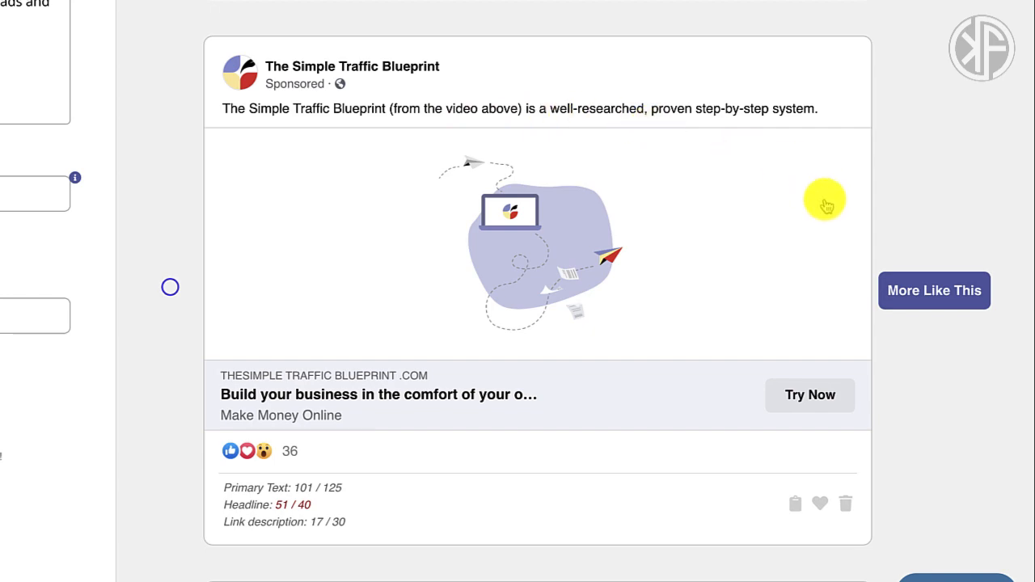
scroll(825, 206, "up", 10)
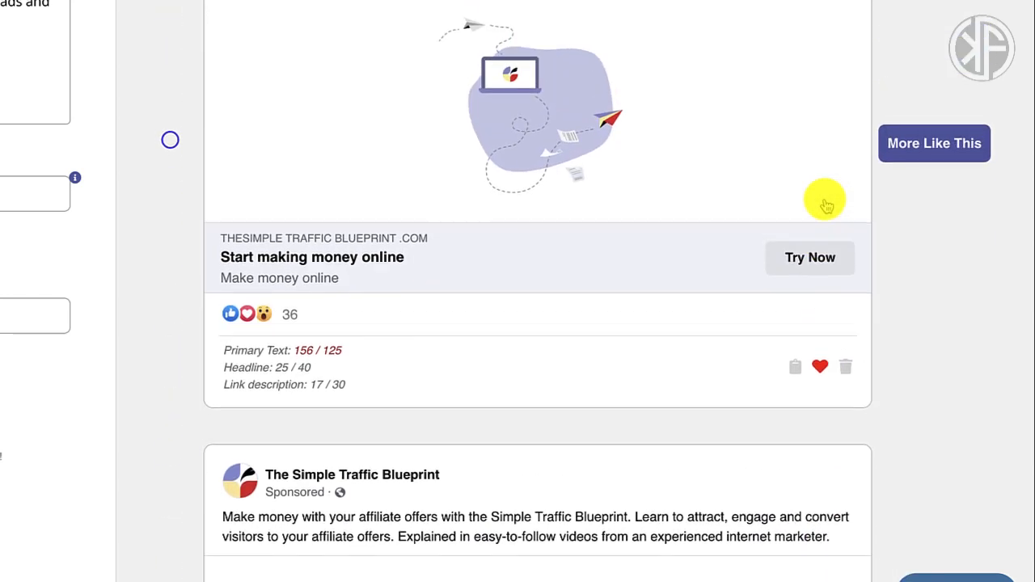
scroll(825, 205, "up", 1)
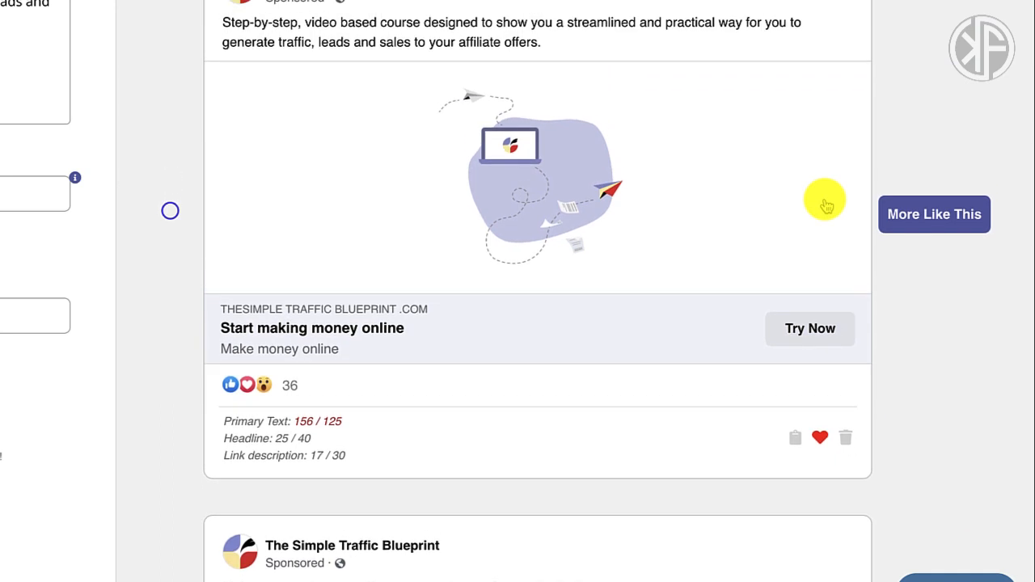